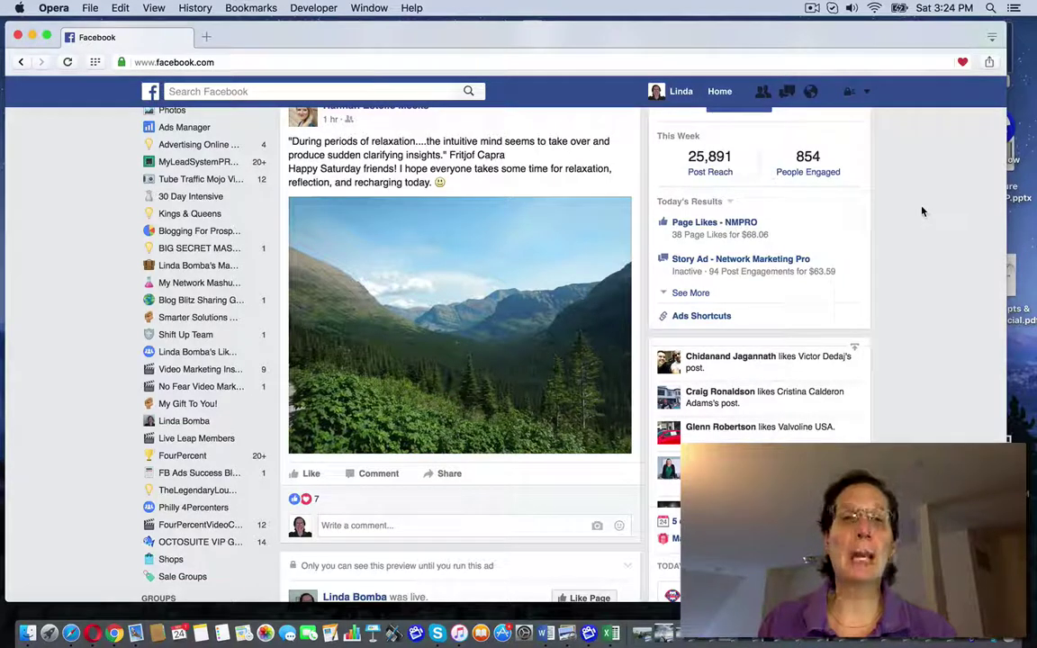
- Open the Facebook account dropdown that lists the ad creation options
left_click(866, 91)
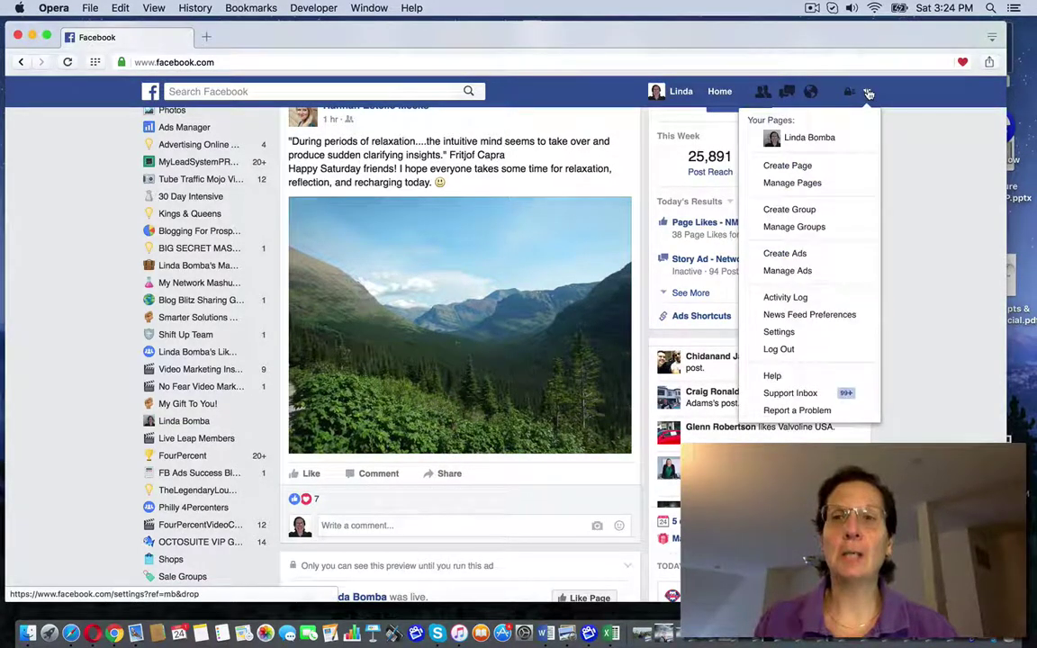
- Create a campaign named Website Clicks with the 'Send people to your website' objective
left_click(834, 254)
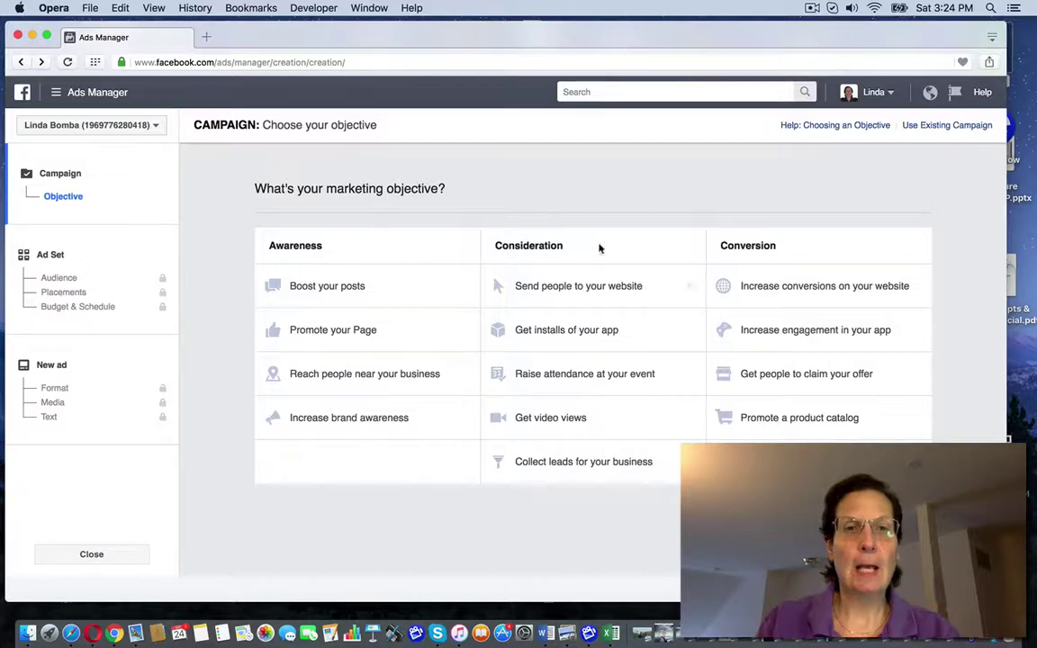
left_click(575, 289)
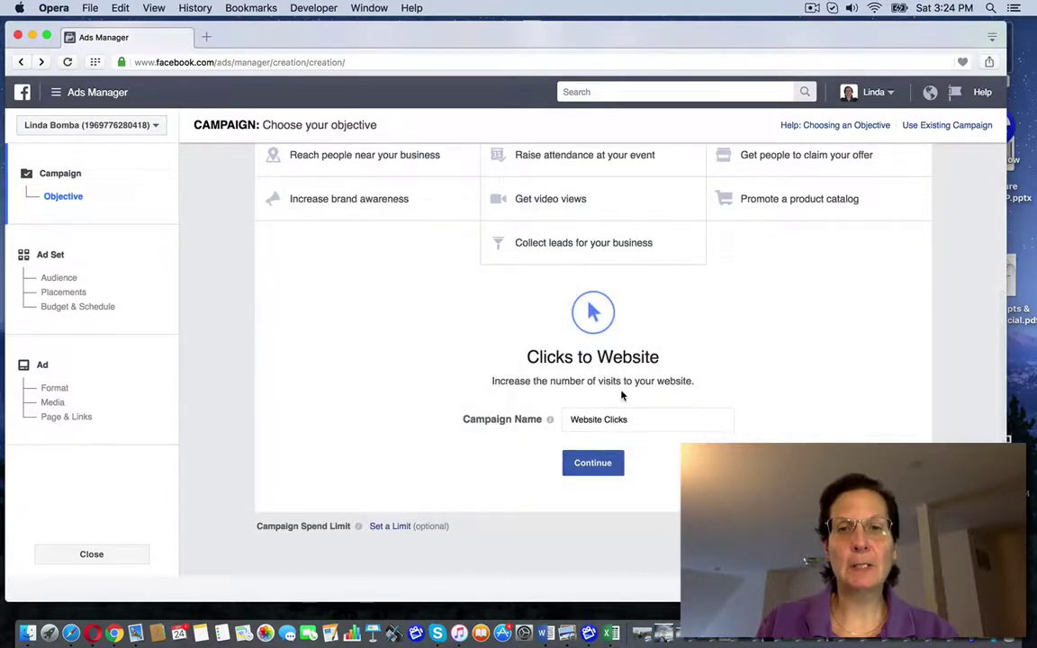
left_click(593, 463)
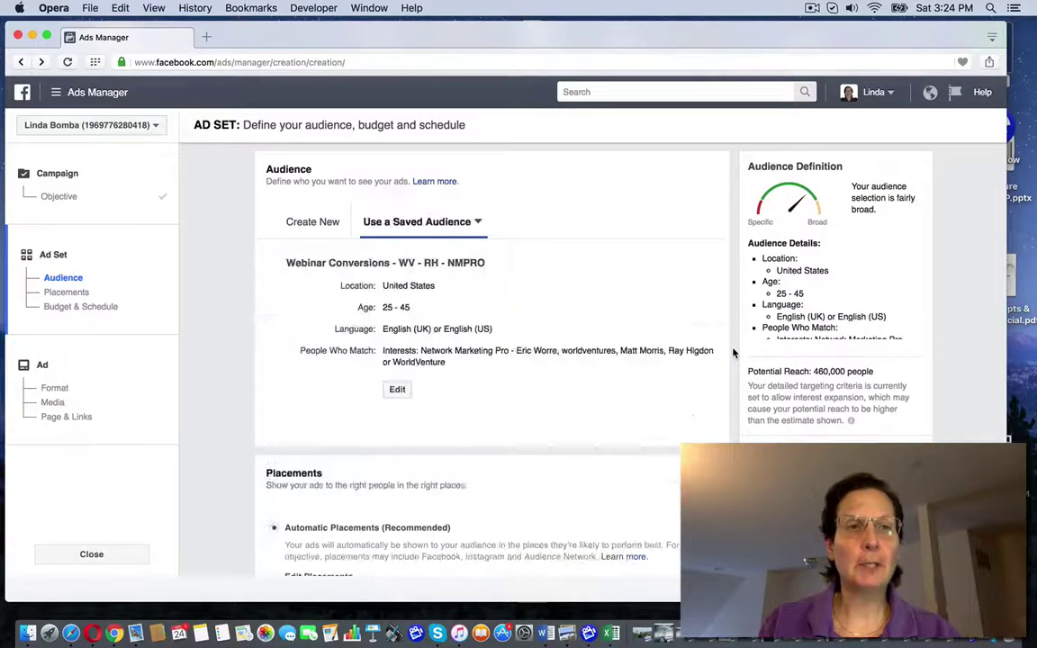
- Apply the saved audience People (US, ages 25–45) to the ad set
scroll(733, 353, "down", 2)
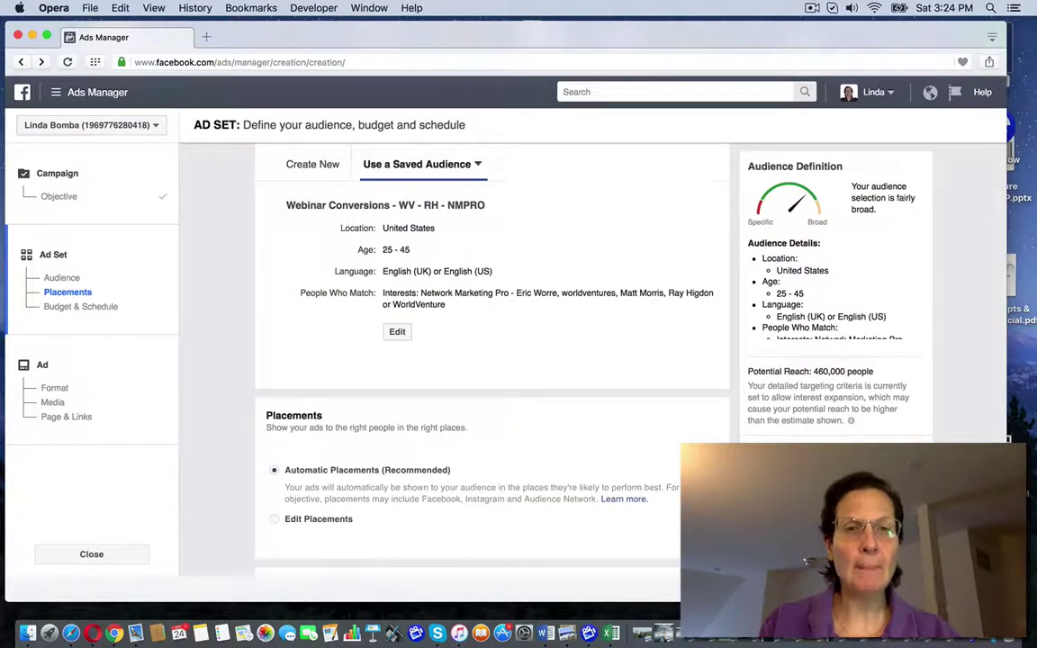
scroll(655, 208, "up", 1)
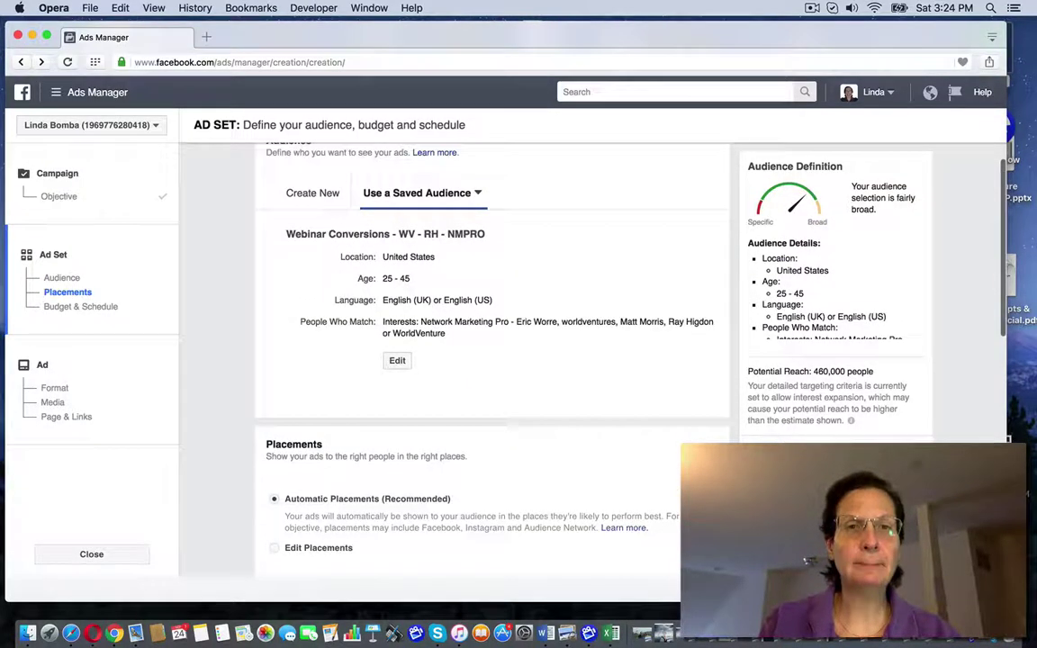
left_click(479, 195)
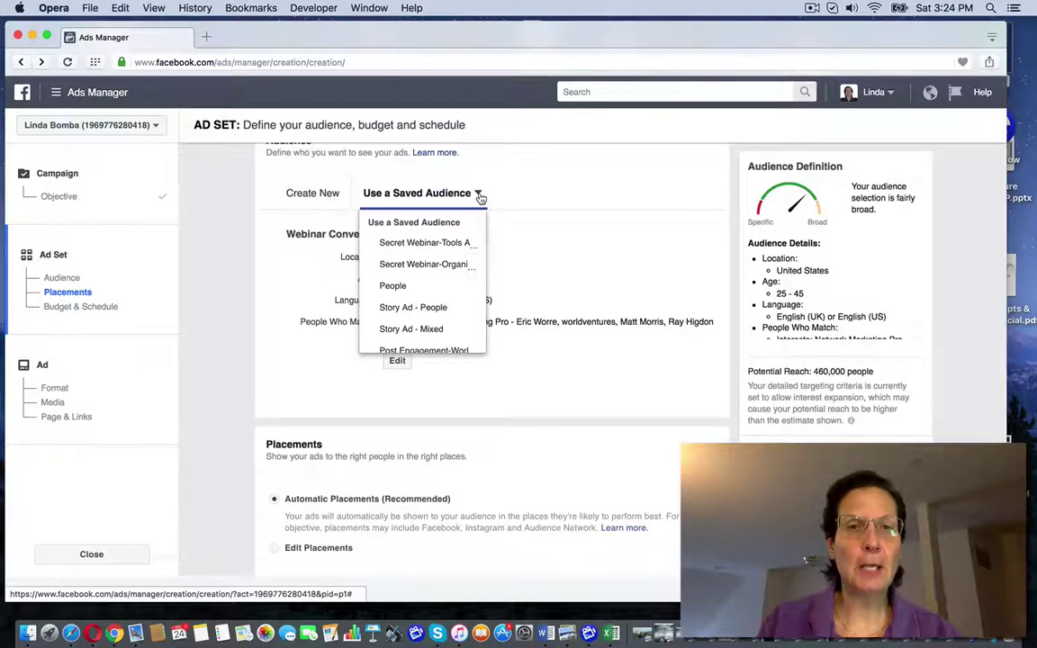
left_click(416, 286)
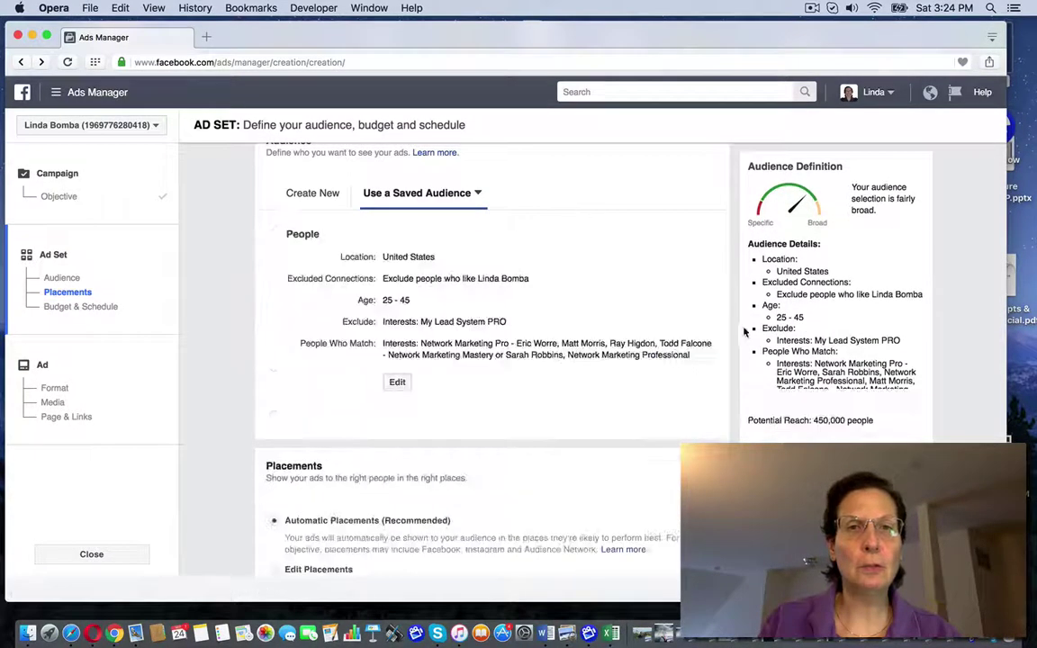
scroll(656, 311, "down", 2)
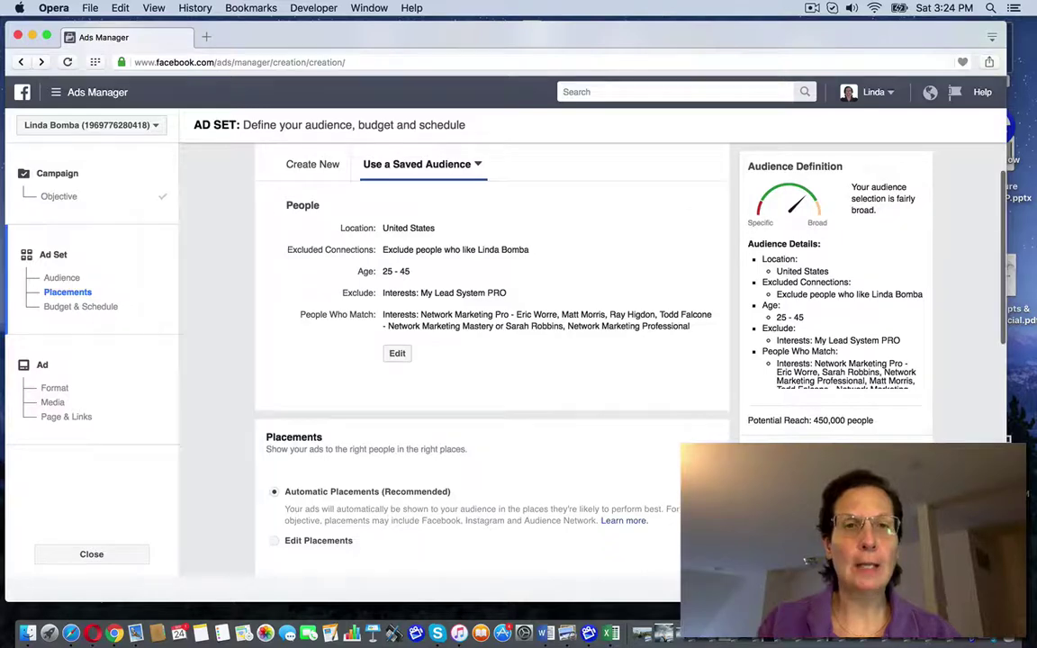
scroll(657, 311, "down", 2)
scroll(656, 312, "down", 1)
scroll(657, 311, "up", 1)
scroll(656, 312, "up", 1)
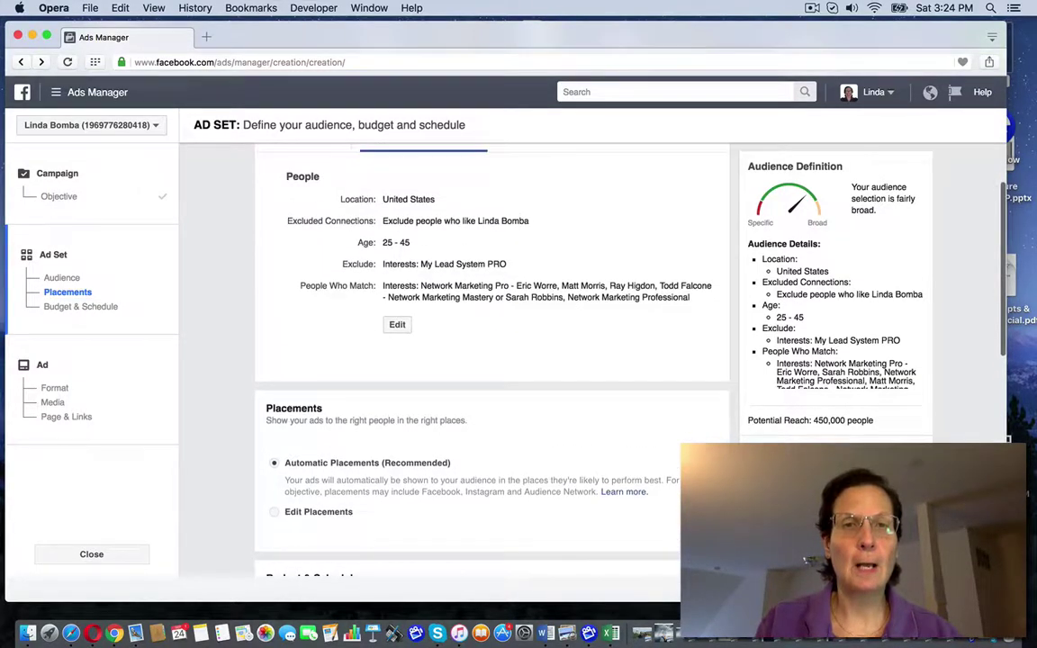
scroll(491, 360, "down", 1)
scroll(492, 360, "down", 2)
scroll(492, 360, "down", 3)
scroll(492, 360, "down", 2)
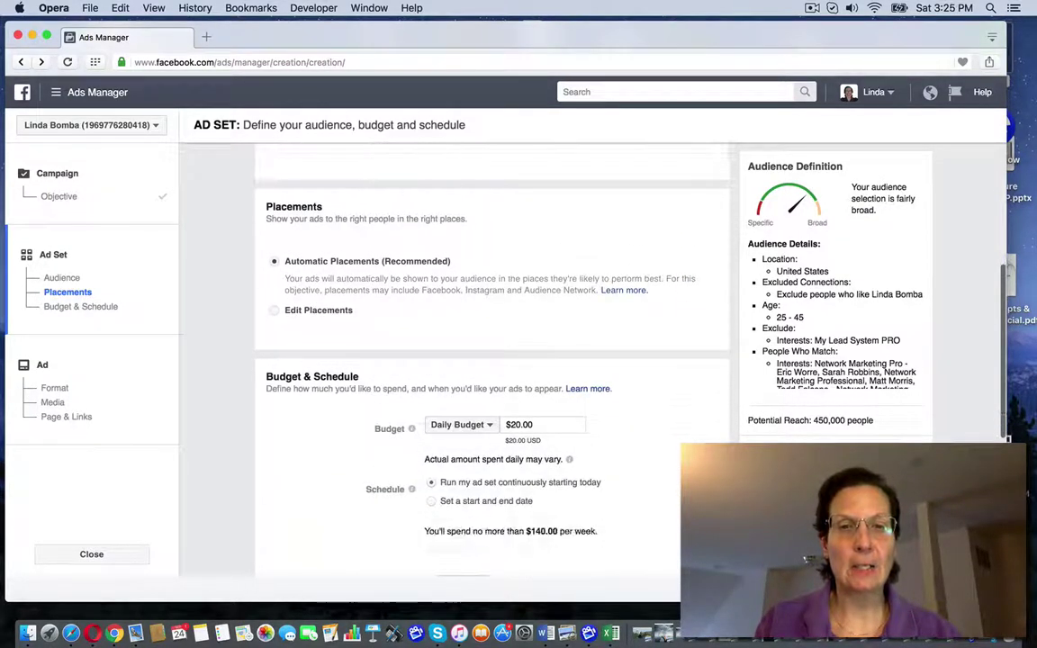
scroll(492, 360, "down", 5)
scroll(492, 360, "up", 2)
scroll(492, 360, "down", 2)
scroll(492, 360, "up", 6)
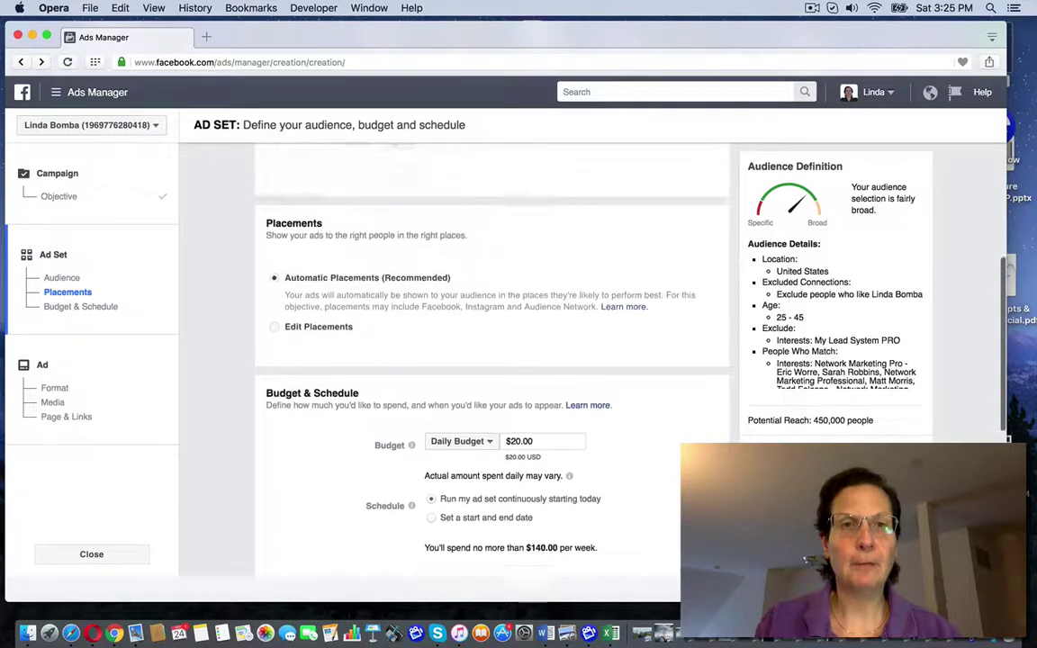
scroll(492, 361, "up", 4)
scroll(491, 360, "up", 2)
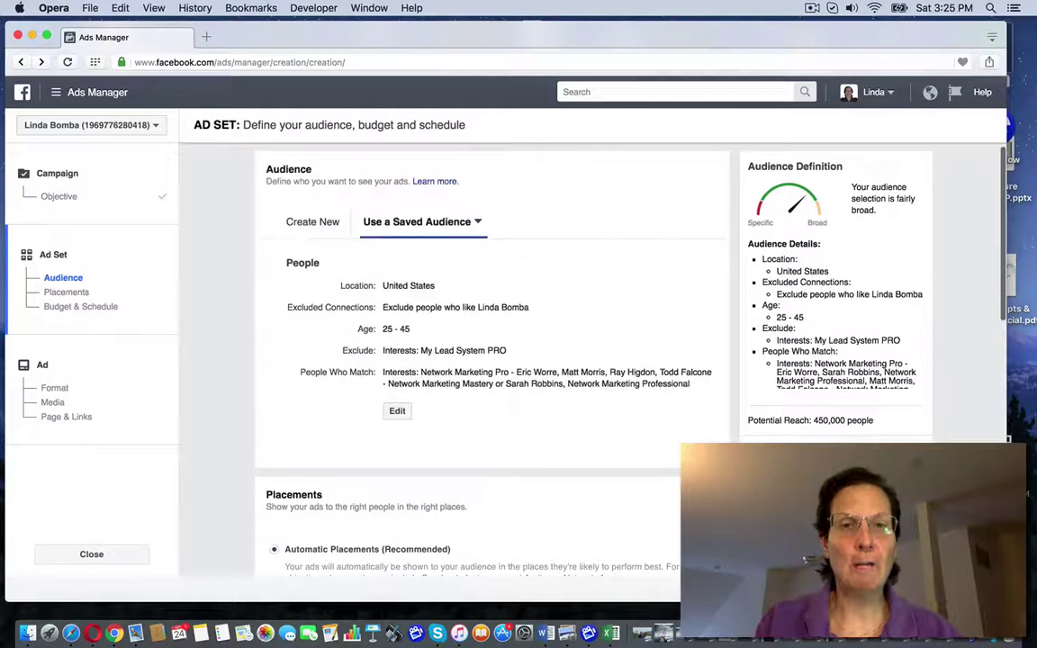
- Edit the People audience so its language targets English (All)
left_click(397, 411)
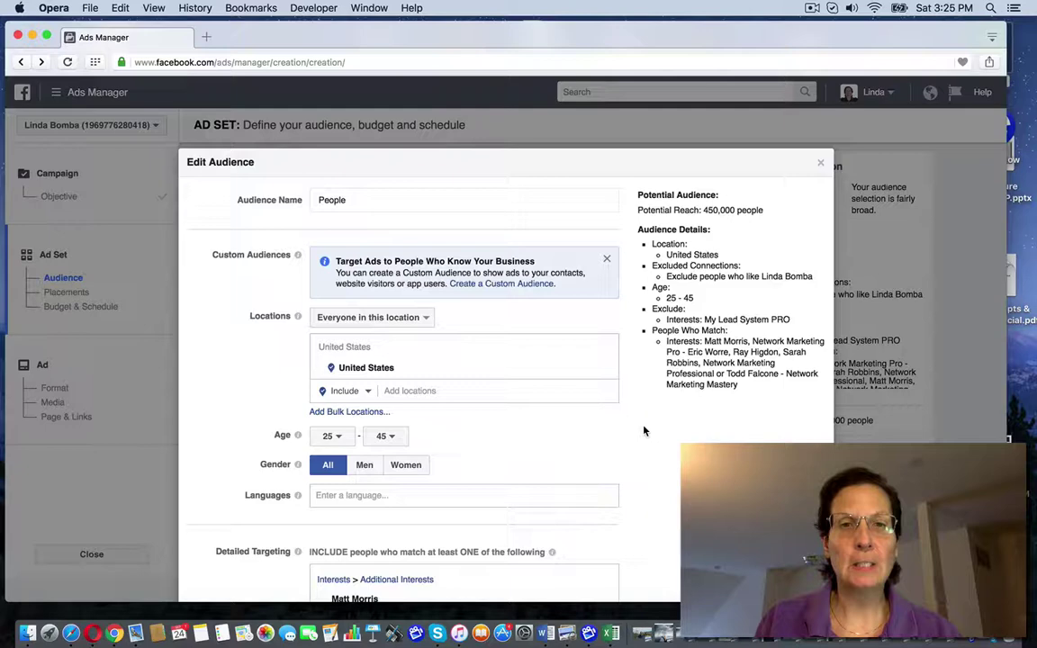
scroll(585, 414, "down", 1)
scroll(531, 396, "down", 3)
scroll(469, 374, "down", 2)
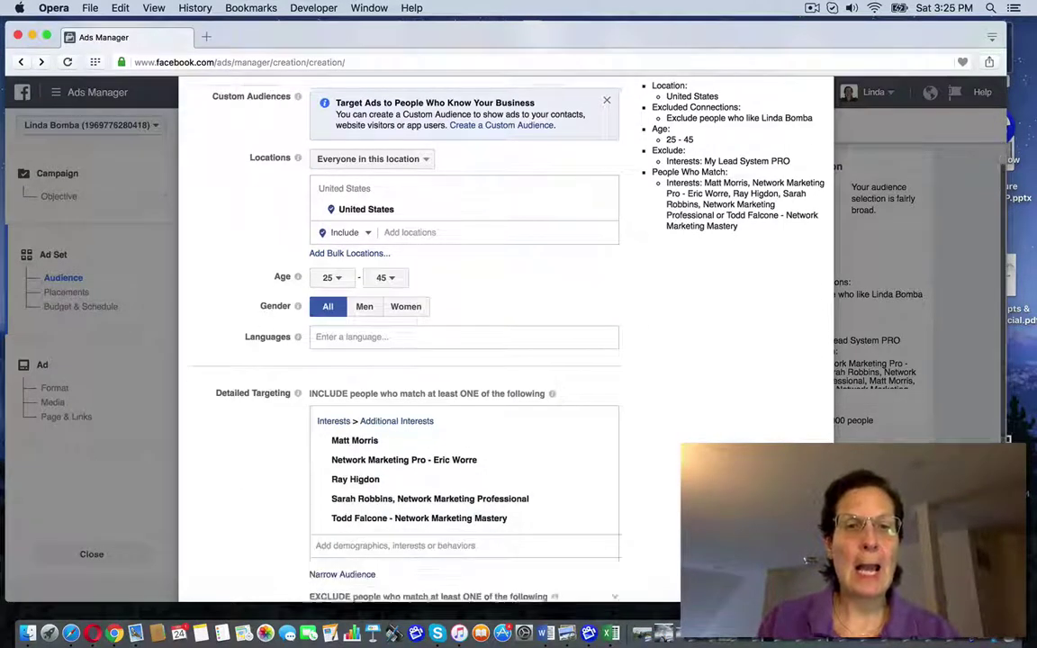
left_click(377, 323)
type("E")
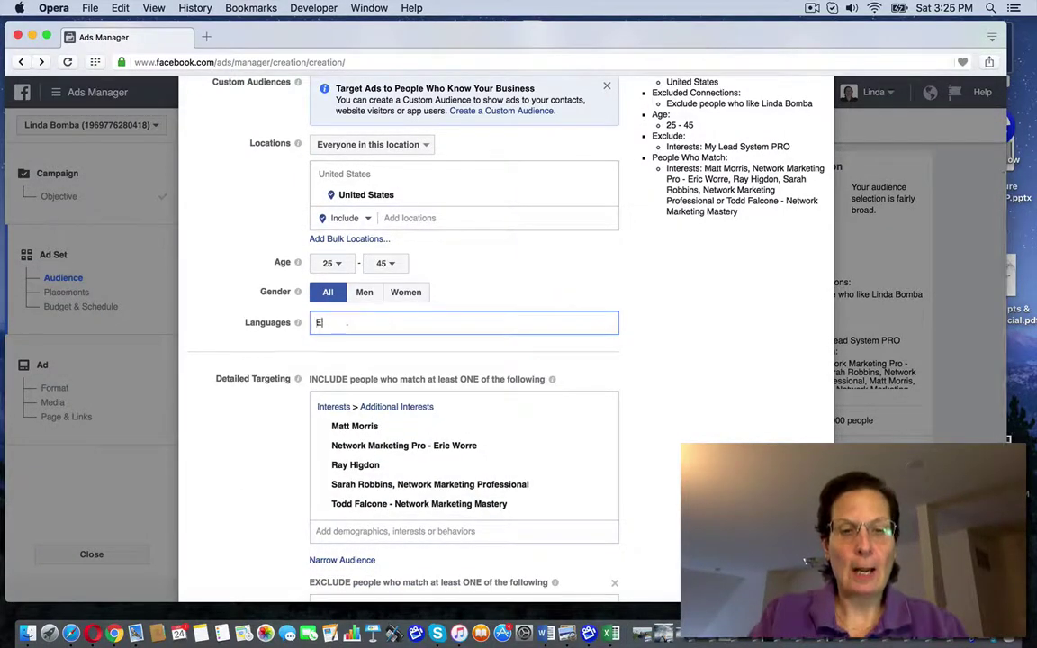
type("nglish")
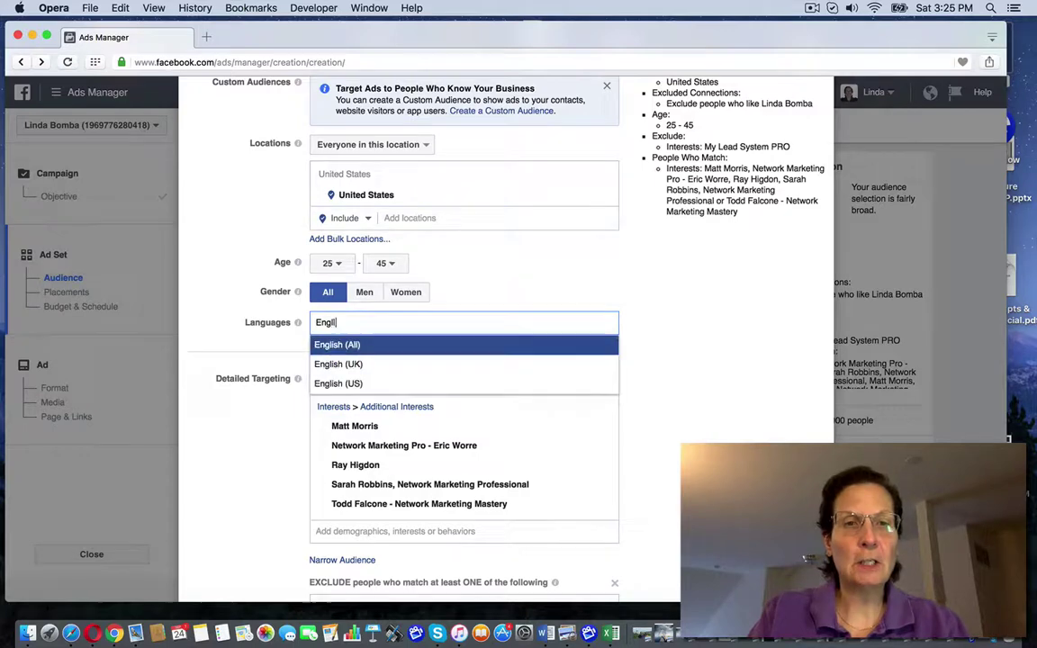
left_click(386, 348)
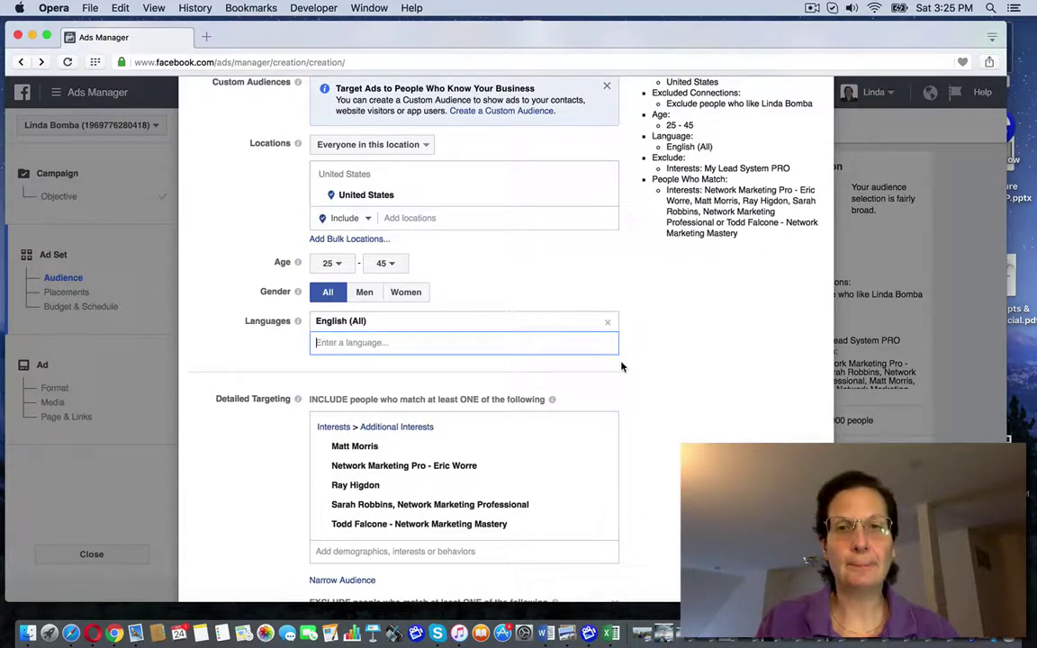
scroll(622, 367, "down", 4)
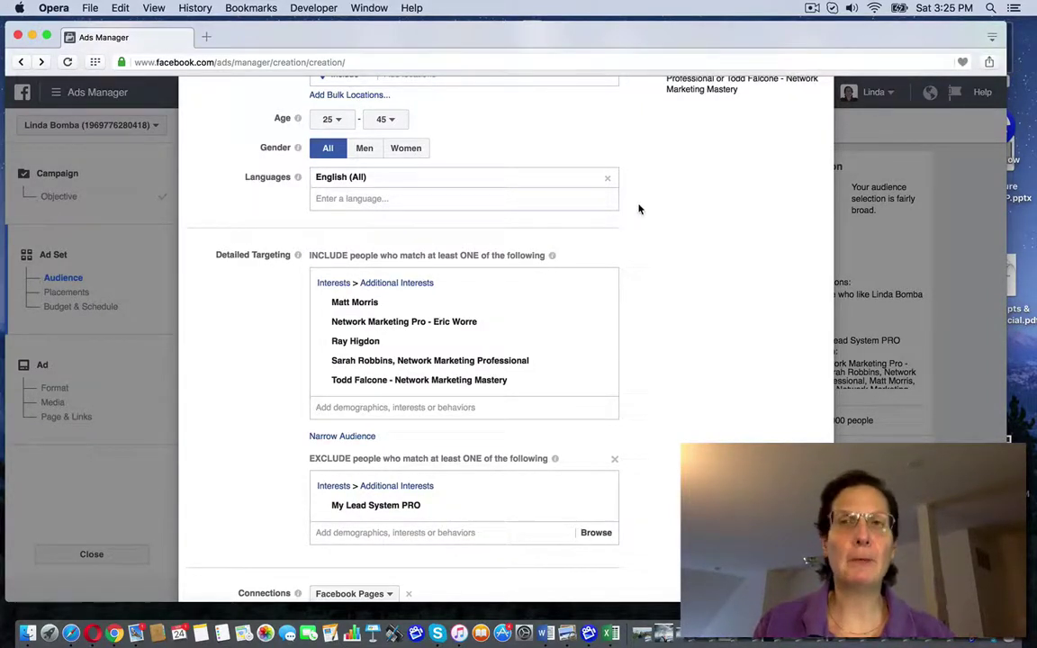
scroll(639, 209, "down", 4)
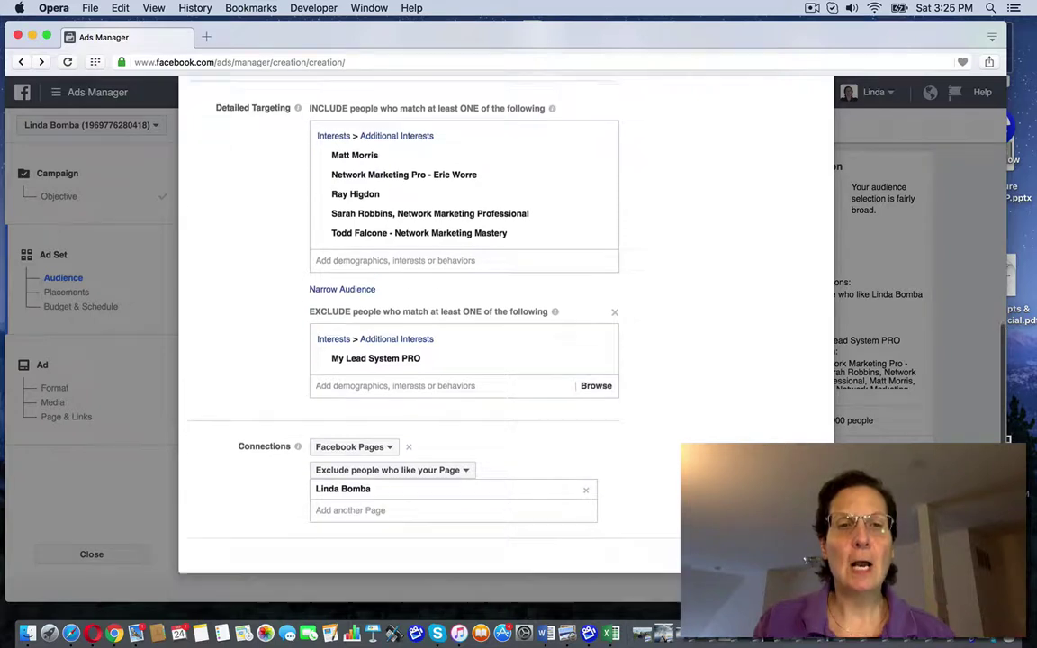
scroll(430, 342, "up", 1)
scroll(429, 342, "up", 1)
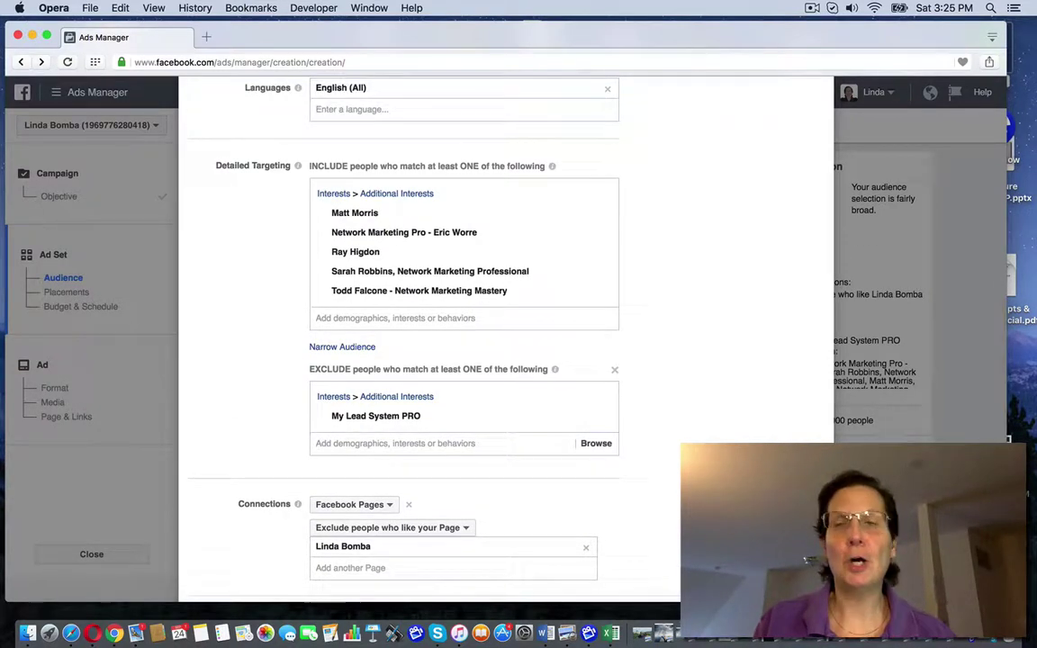
scroll(430, 342, "down", 1)
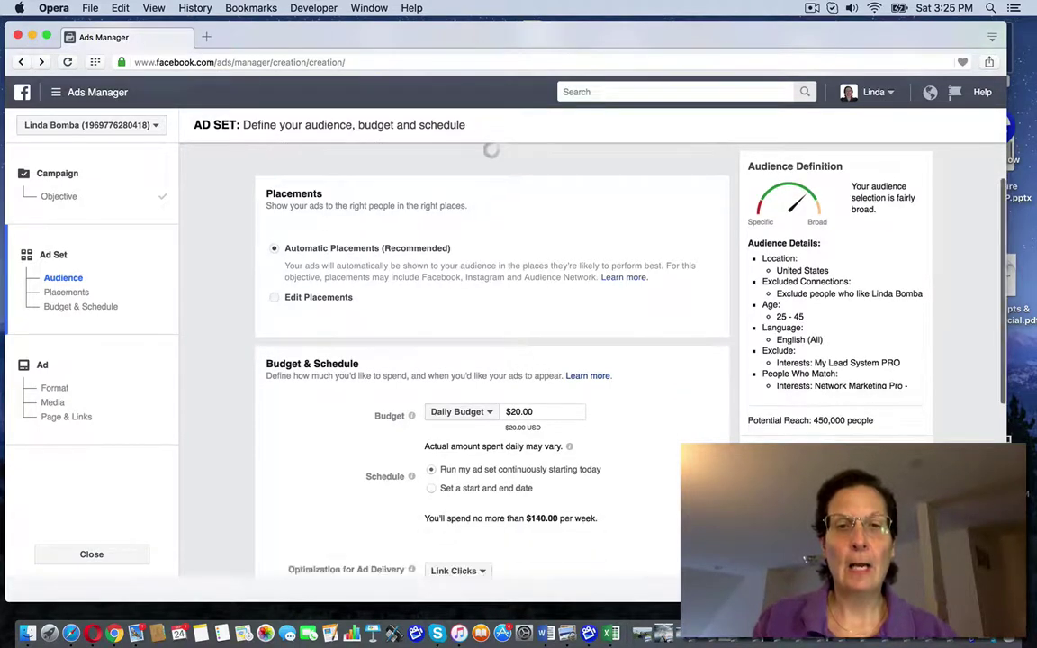
- Change the ad set's daily budget from $20.00 to $5.00
scroll(478, 360, "down", 2)
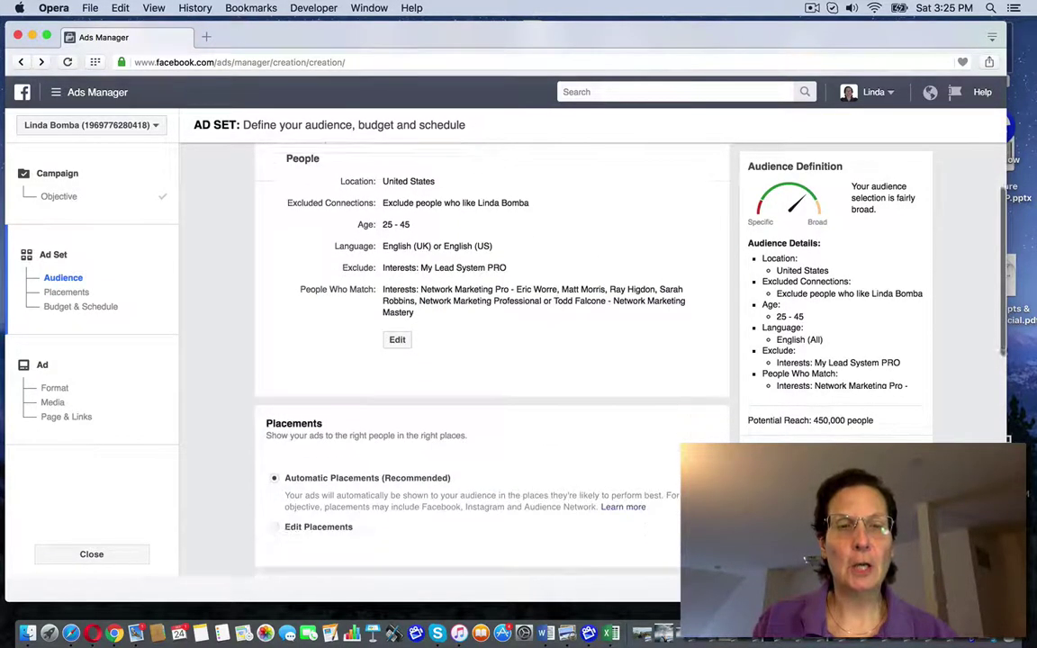
scroll(477, 360, "down", 1)
scroll(478, 360, "down", 1)
scroll(477, 361, "down", 1)
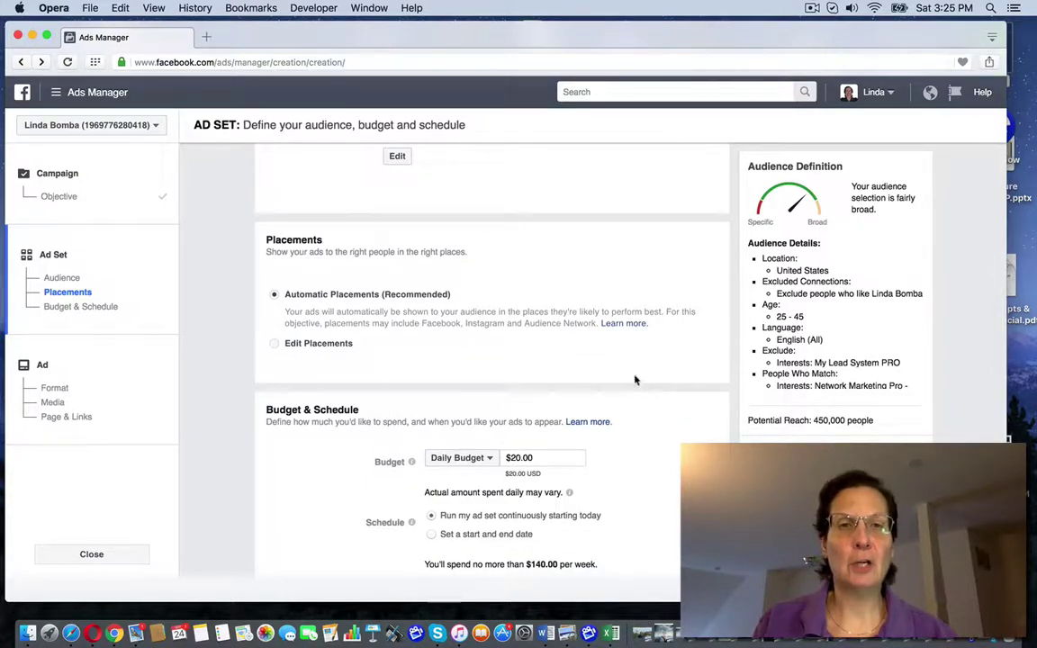
scroll(641, 392, "down", 2)
scroll(641, 393, "down", 1)
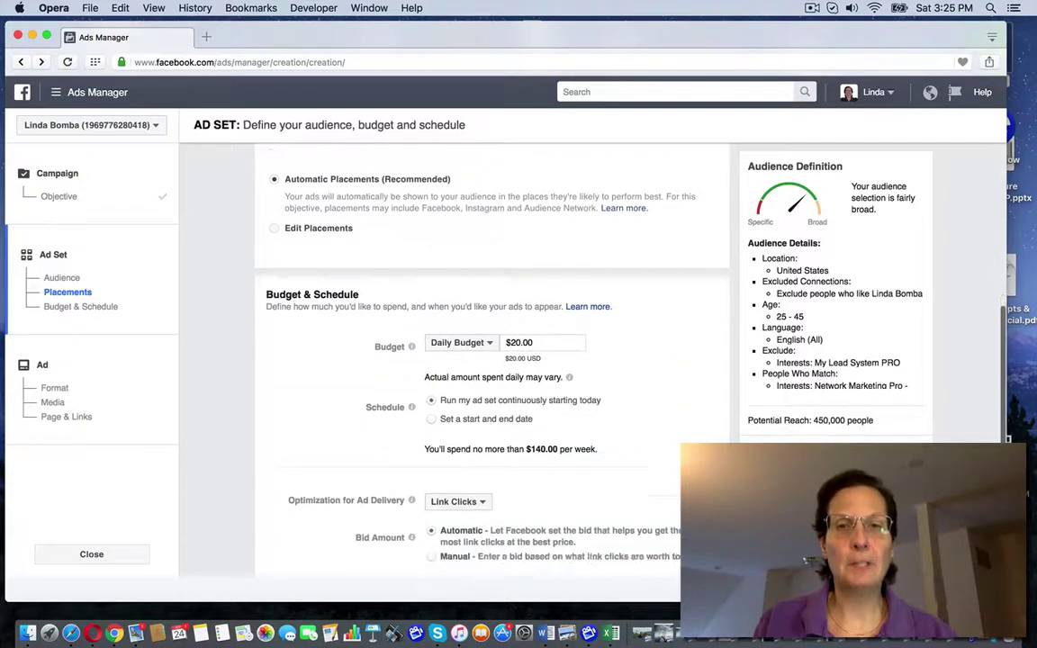
left_click(558, 340)
key("BackSpace")
key("BackSpace")
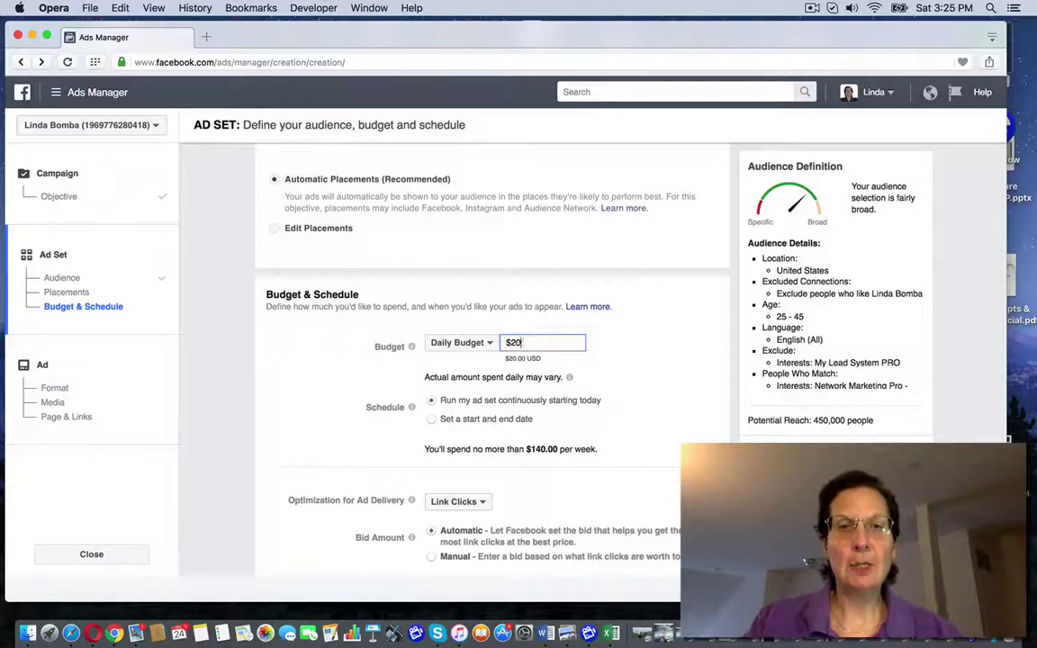
key("BackSpace")
key("BackSpace")
key("BackSpace")
type("5.00")
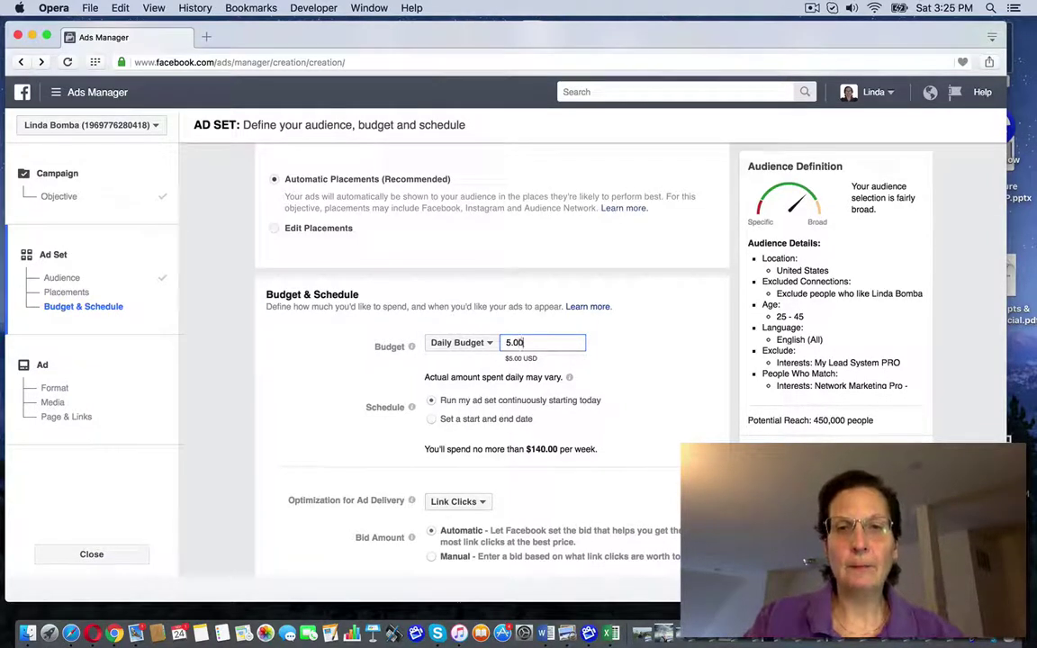
left_click(722, 388)
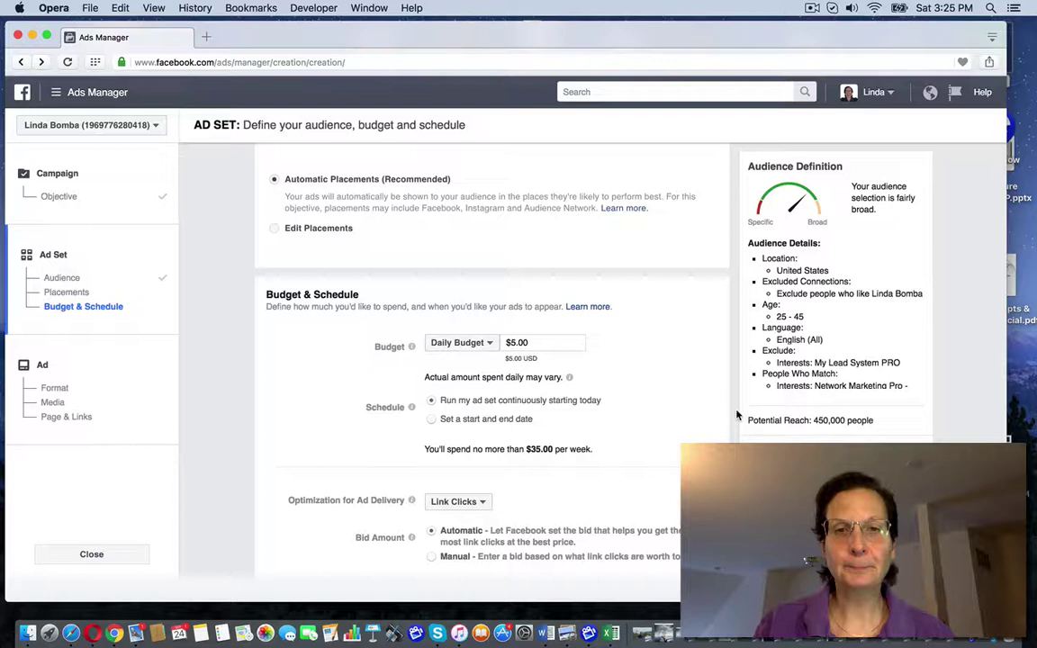
scroll(736, 415, "down", 3)
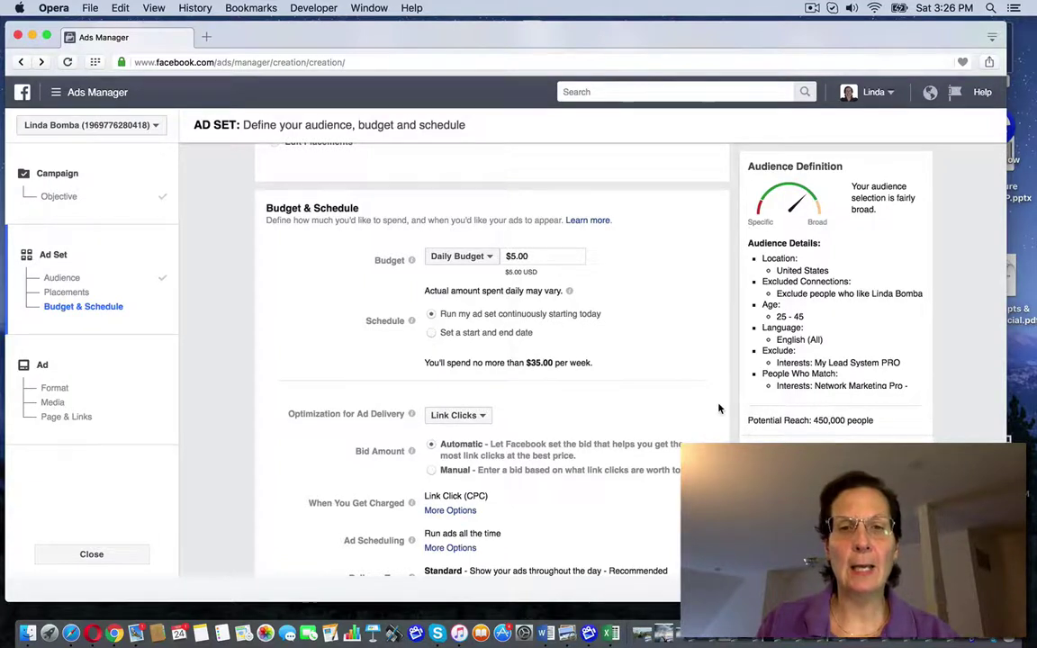
scroll(667, 396, "down", 3)
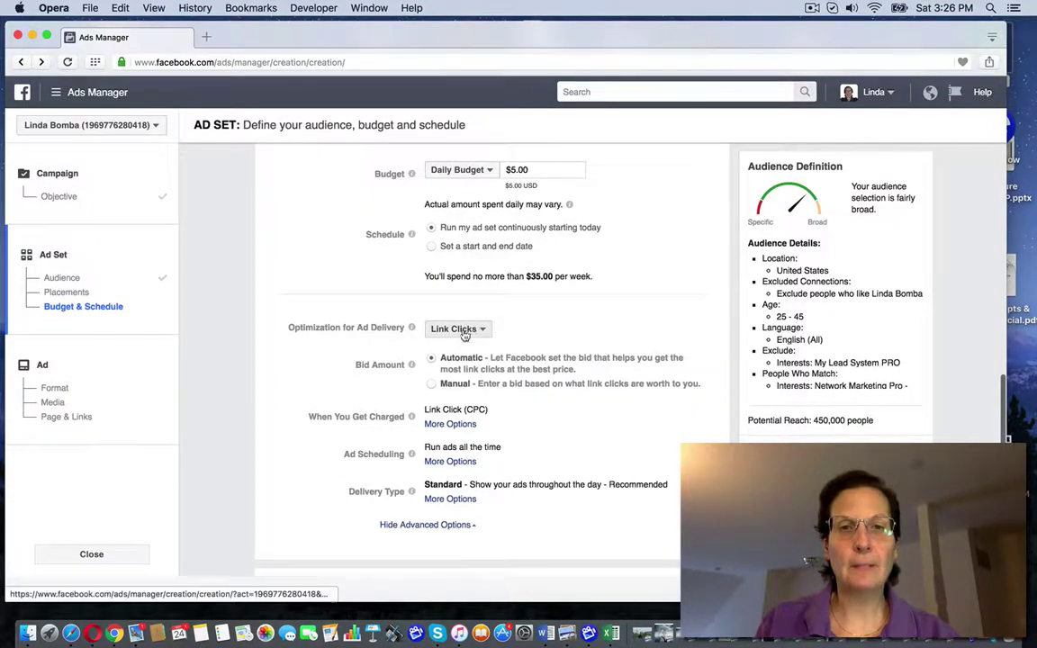
- Replace the ad set name 'US - 18+' with 'Website Clicks-NMPRO'
scroll(417, 523, "down", 3)
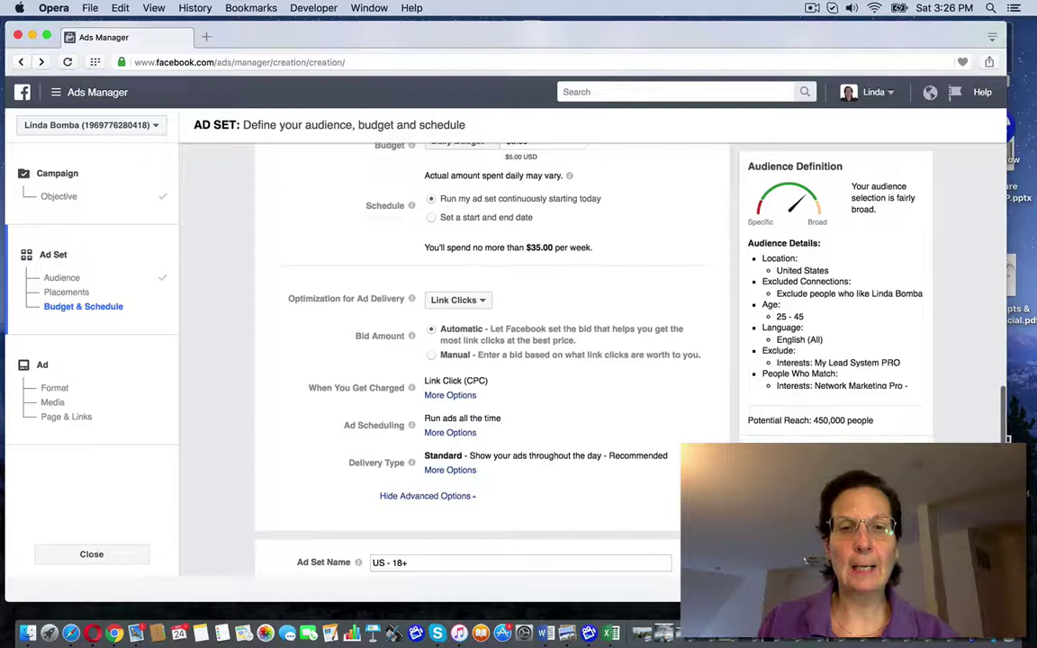
left_click_drag(413, 510, 372, 511)
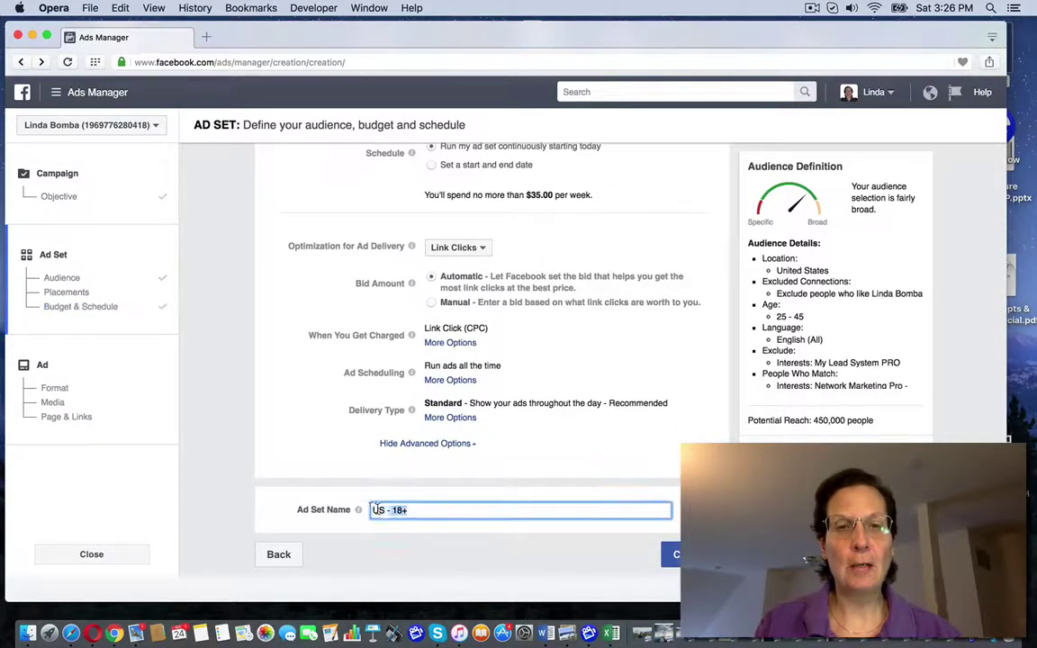
key("BackSpace")
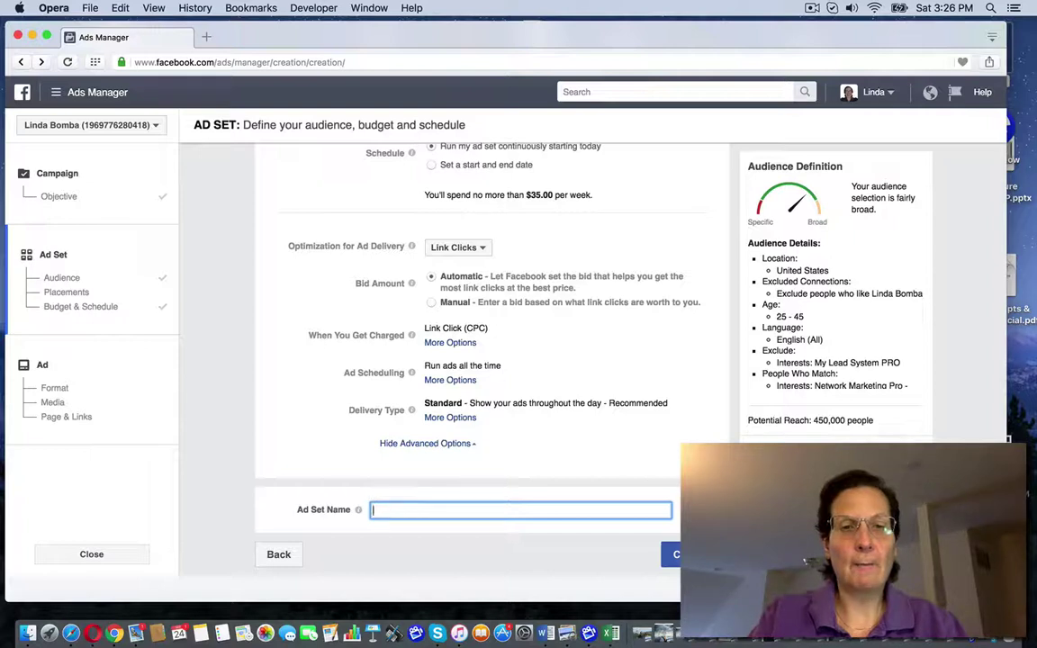
type("Website Clicks")
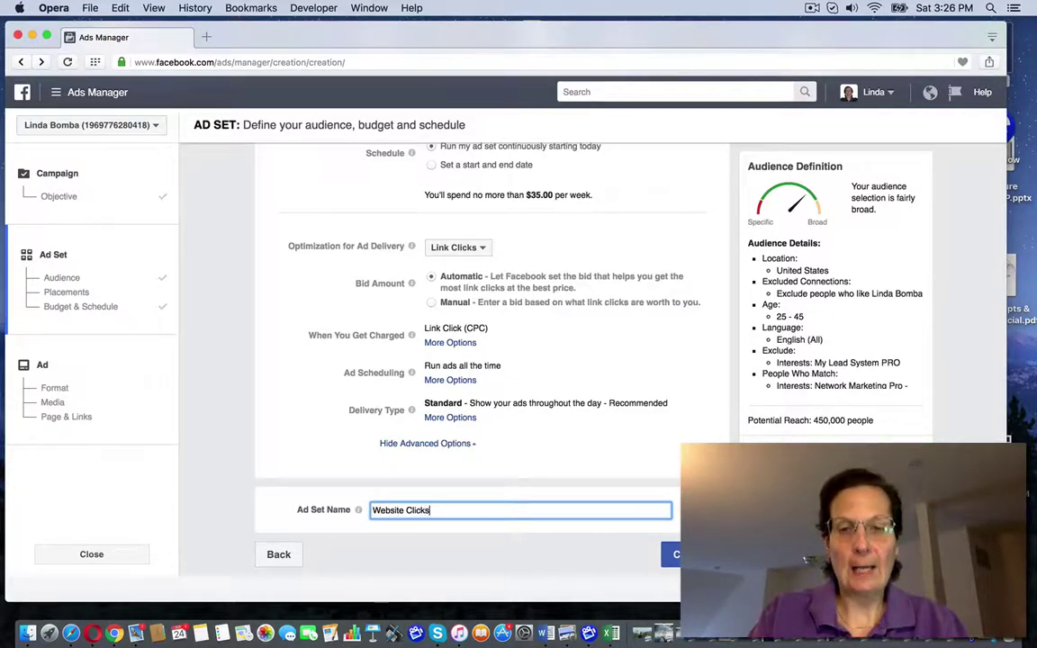
type("-NMPRO")
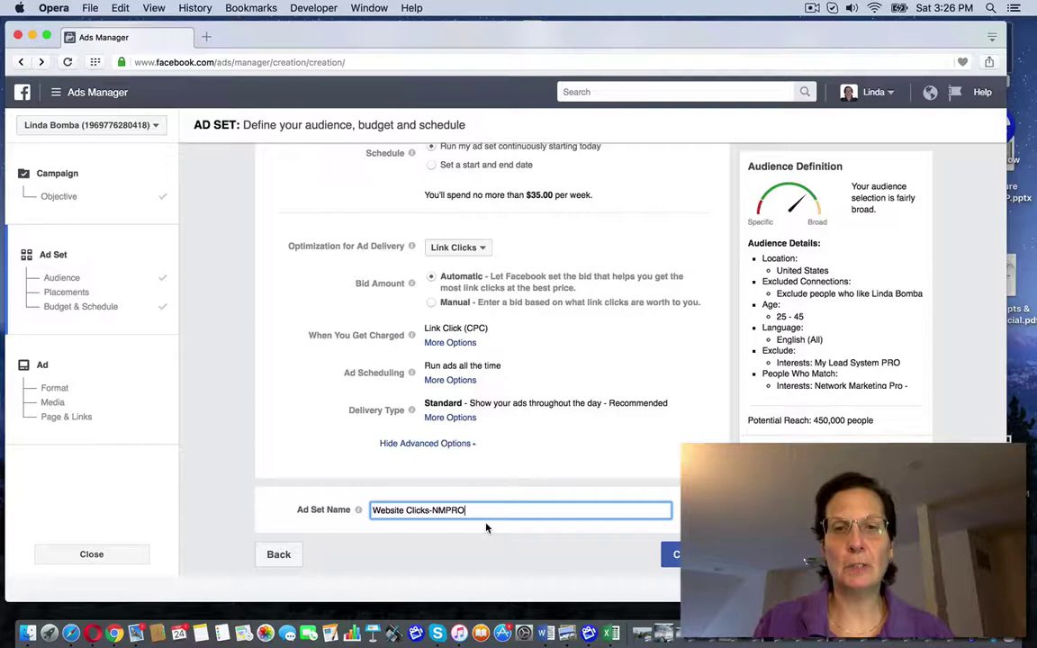
- Continue to the ad and upload 26907783_s.jpg from the Desktop as its image
left_click(674, 553)
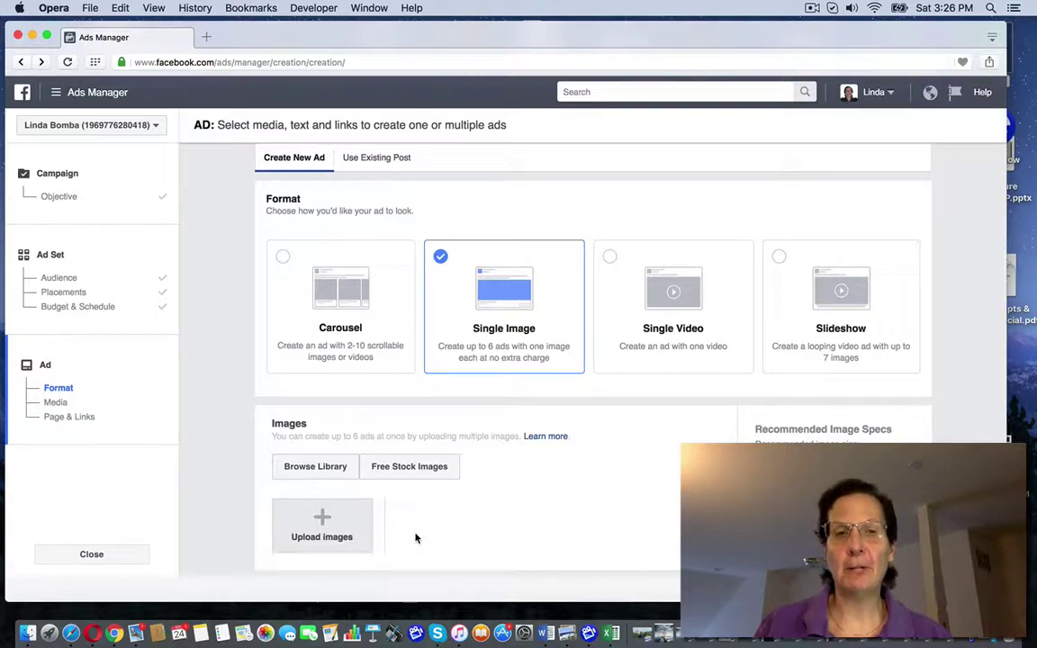
left_click(327, 521)
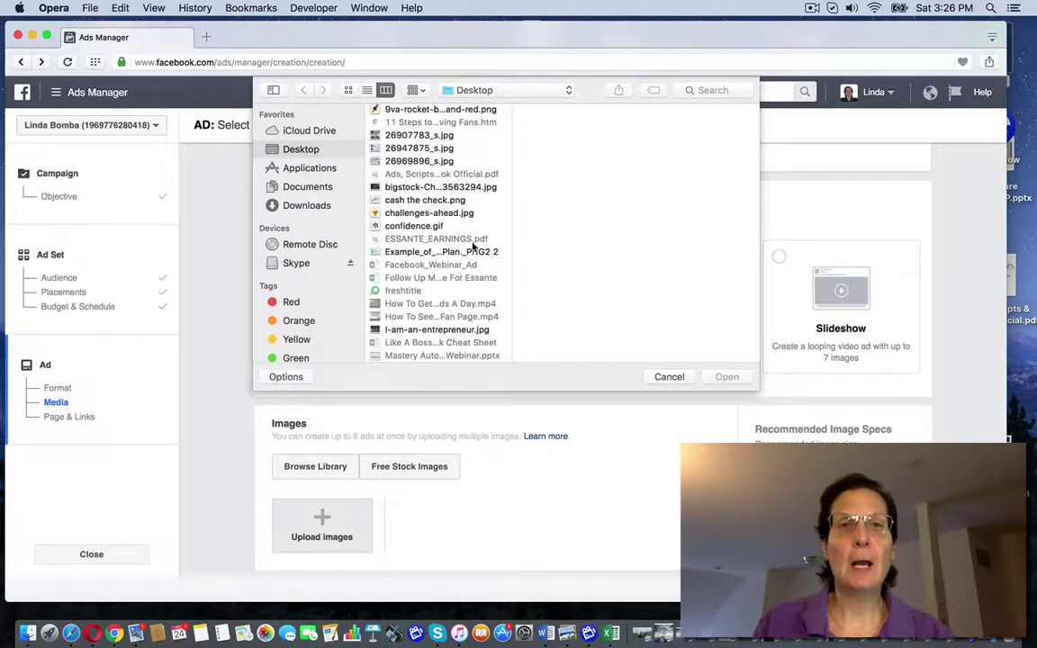
left_click(388, 133)
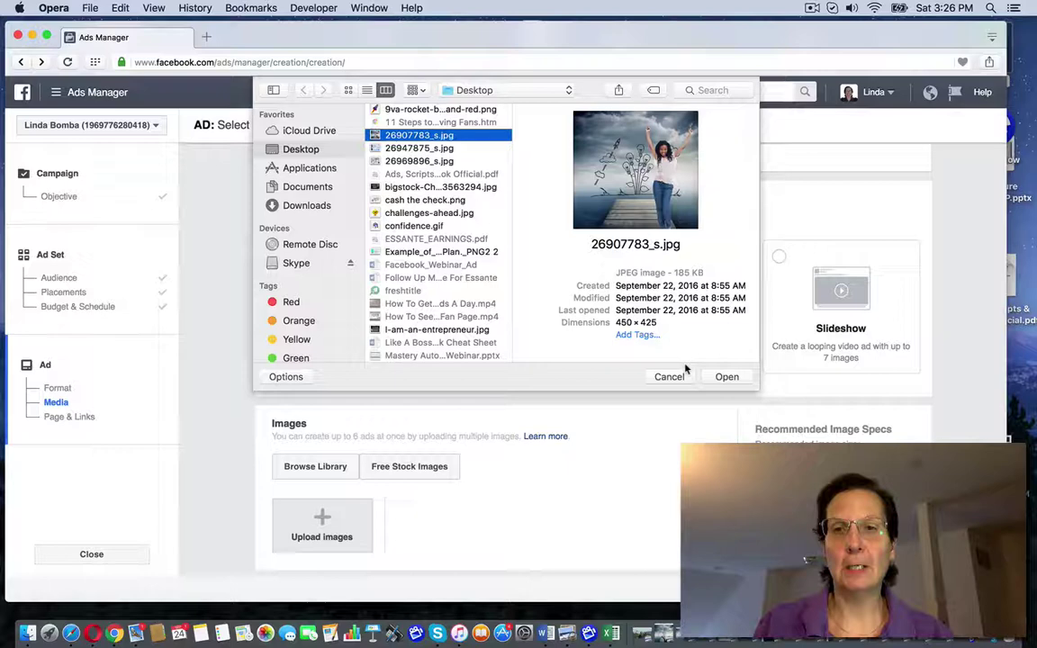
left_click(725, 378)
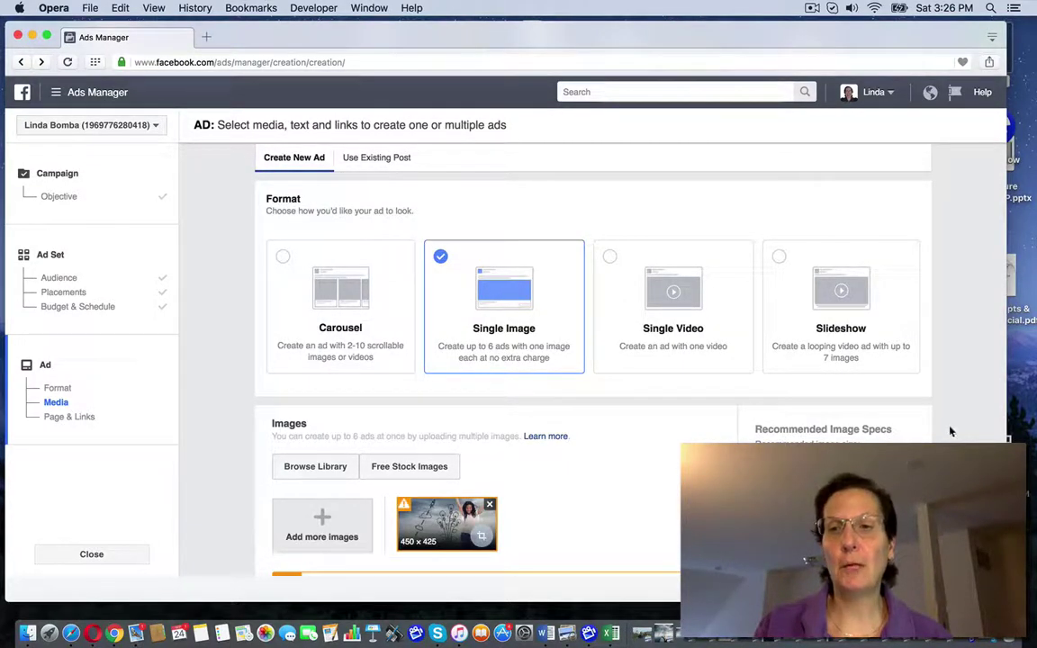
scroll(952, 427, "down", 2)
scroll(953, 428, "down", 1)
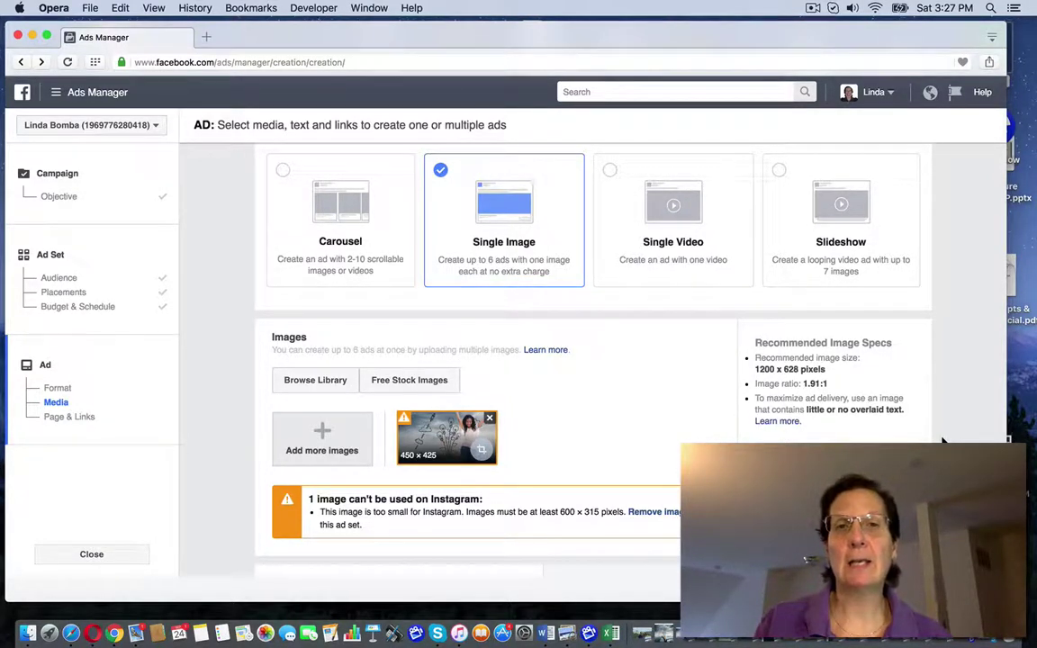
- Set the ad's destination website URL to the site's /webinar page
scroll(942, 441, "down", 2)
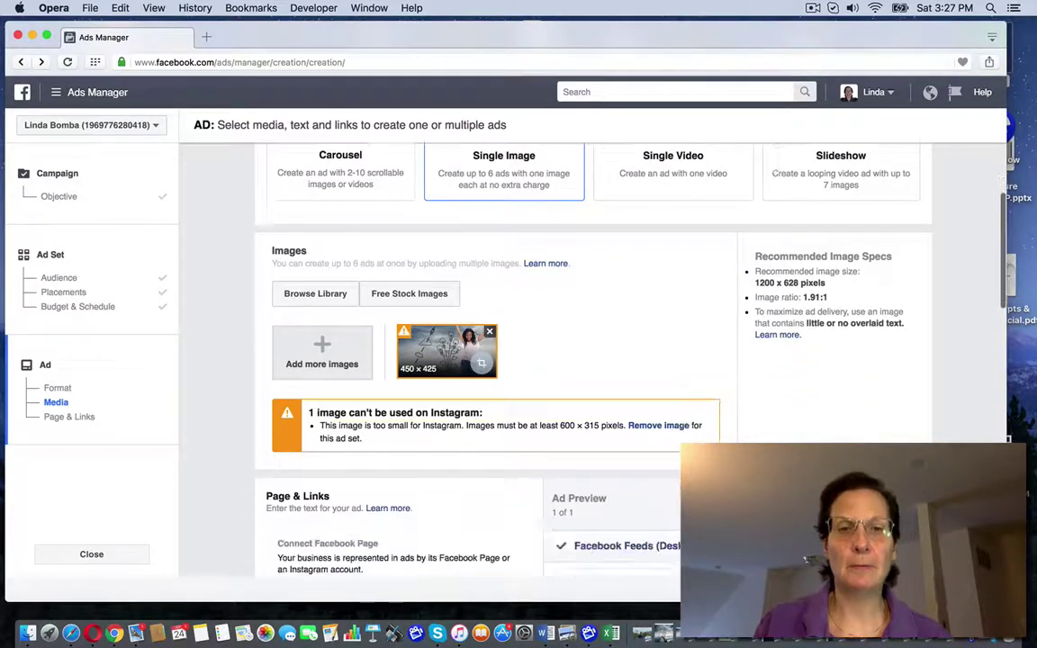
scroll(942, 440, "down", 2)
scroll(942, 440, "down", 2)
scroll(941, 440, "down", 2)
scroll(930, 383, "down", 2)
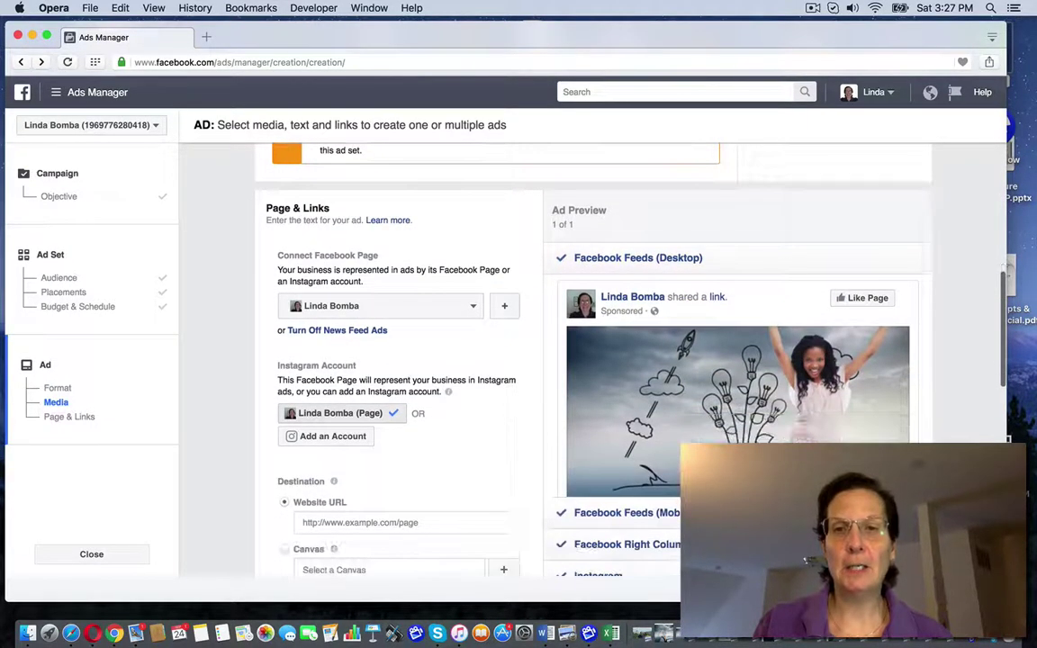
scroll(945, 388, "down", 2)
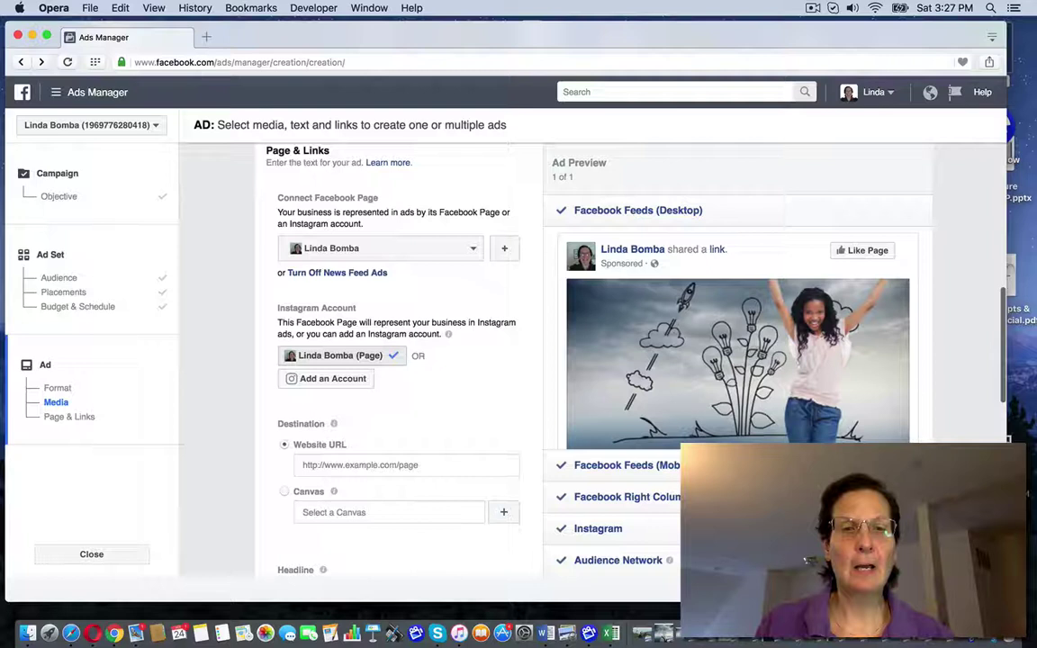
scroll(936, 388, "down", 2)
left_click(440, 407)
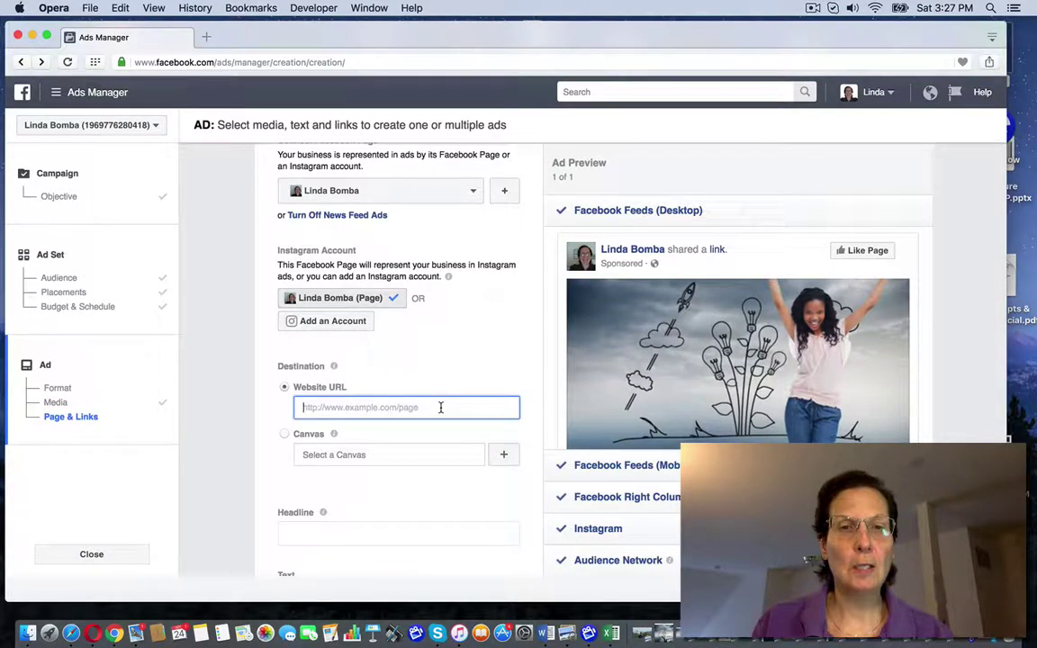
type("h")
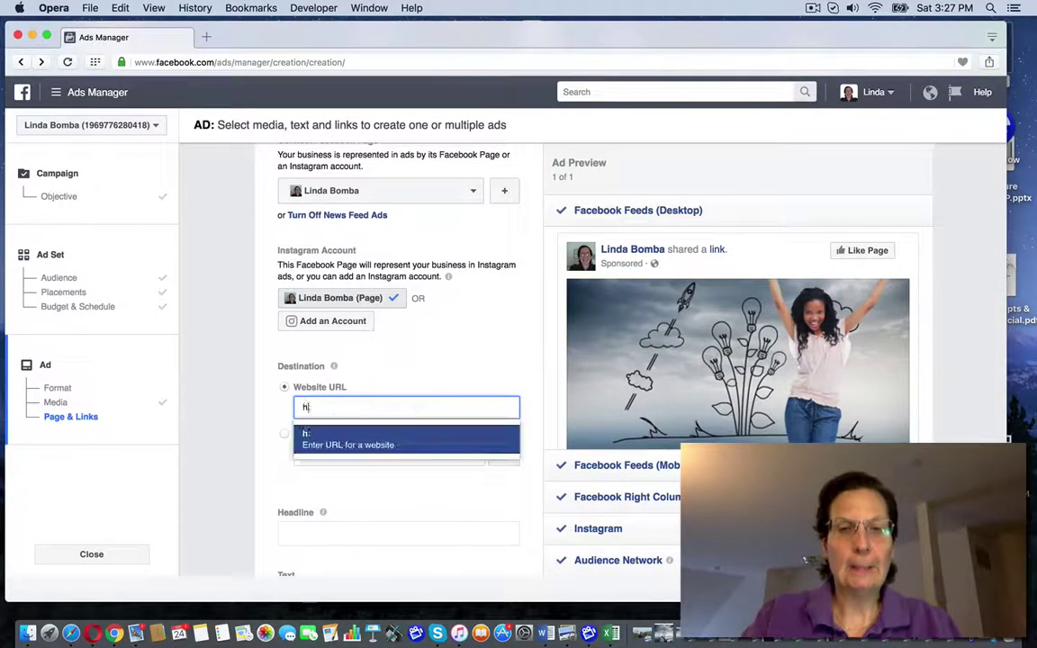
type("ttp://www")
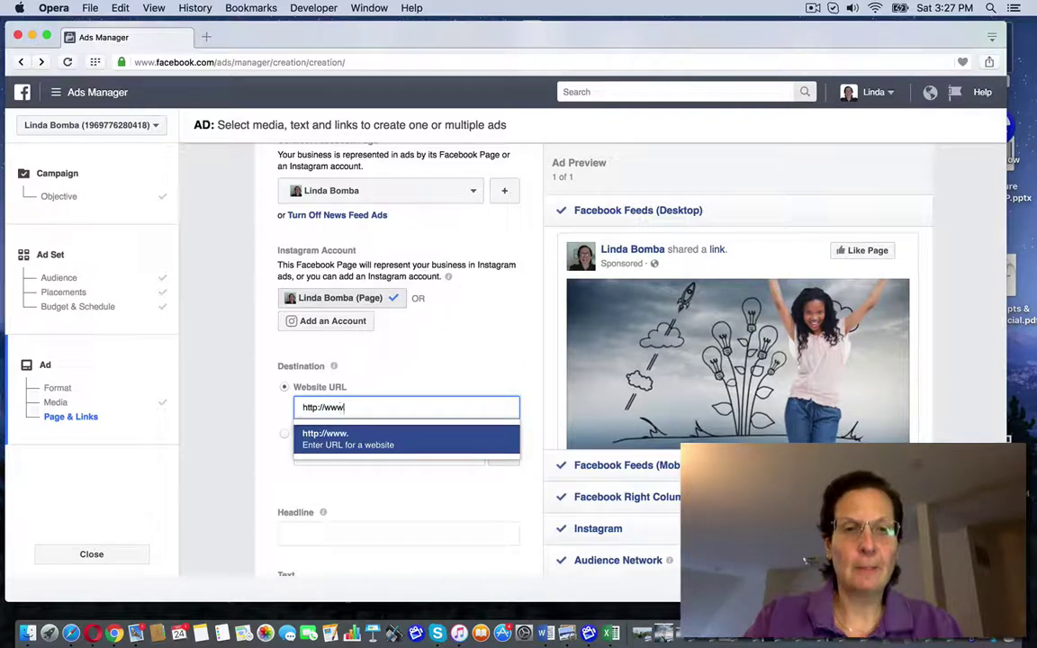
type(".meeti")
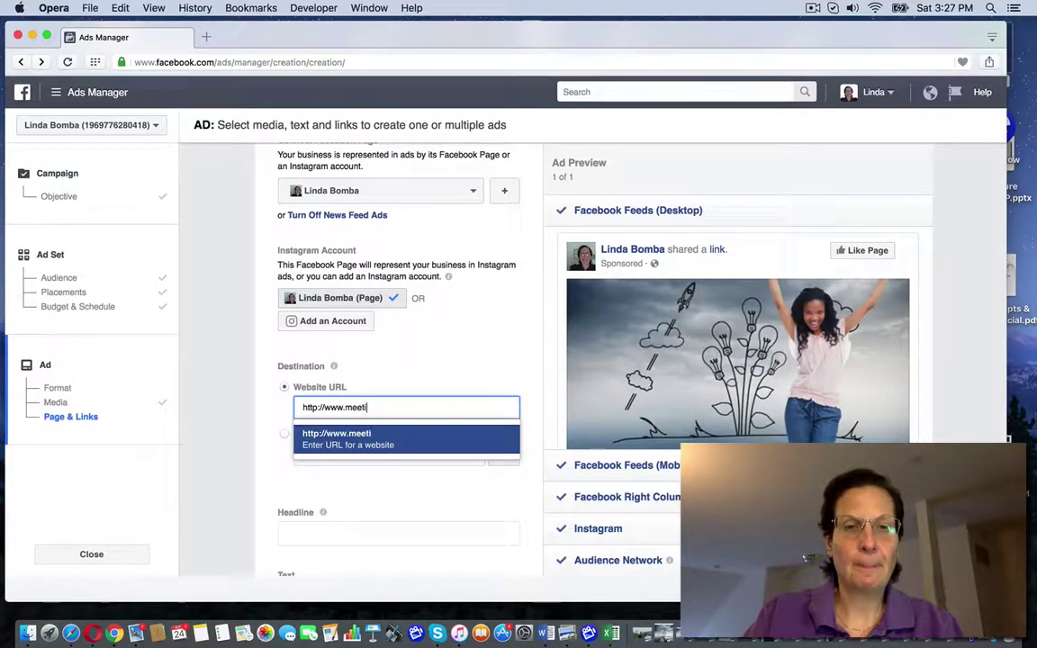
type("indabomba.com")
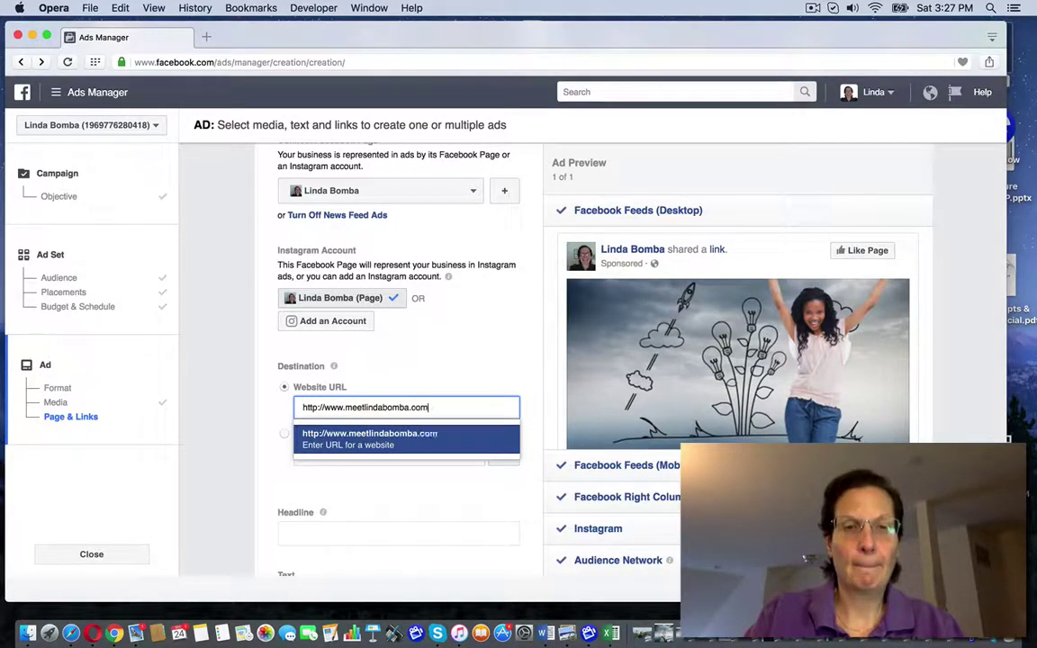
type("/web")
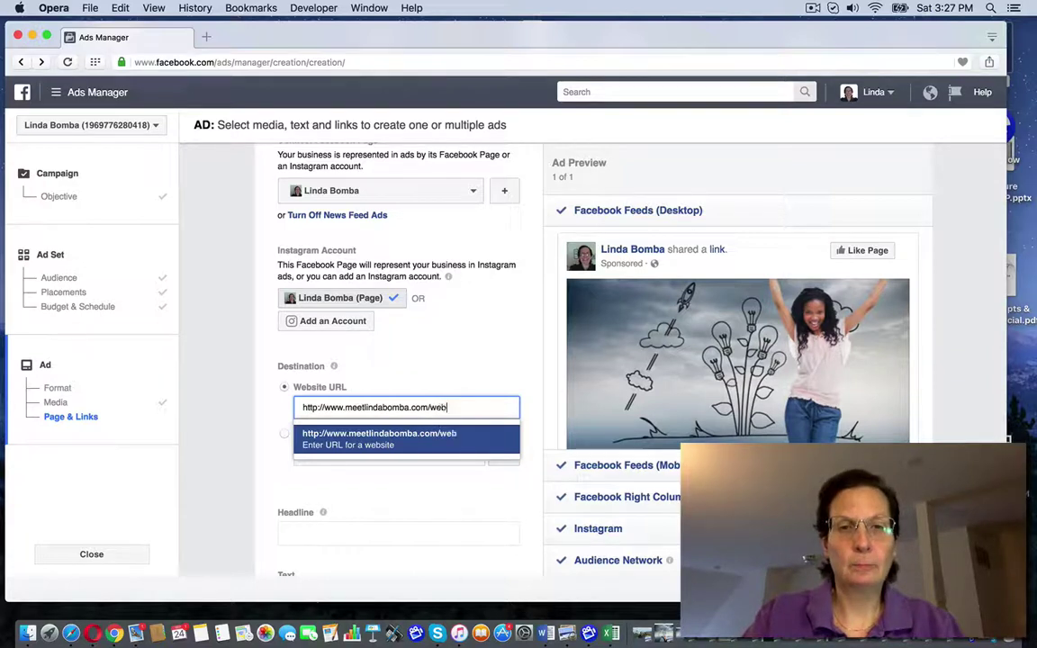
type("inar")
left_click(243, 425)
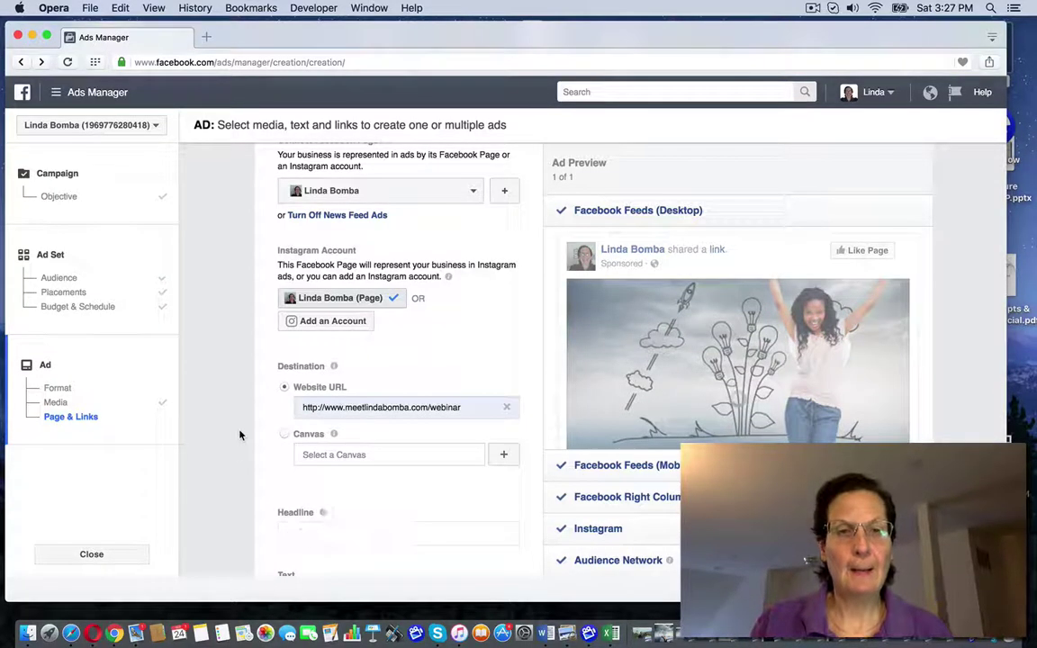
scroll(239, 436, "down", 2)
scroll(270, 414, "down", 3)
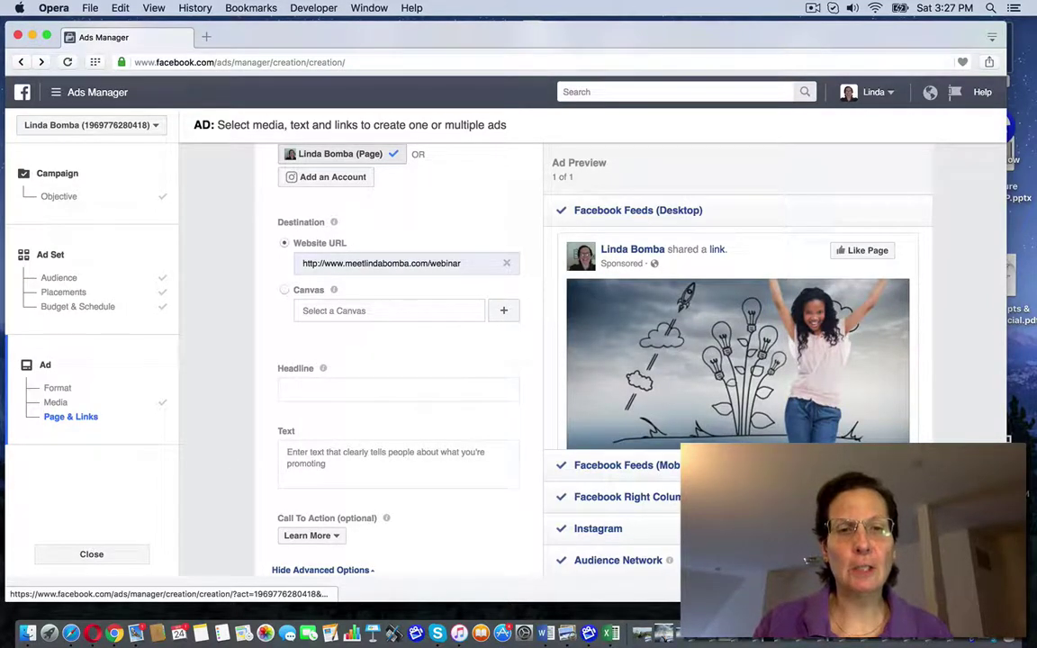
- Give the ad the headline 'How To' and body text 'Learn'
scroll(267, 308, "down", 1)
left_click(310, 357)
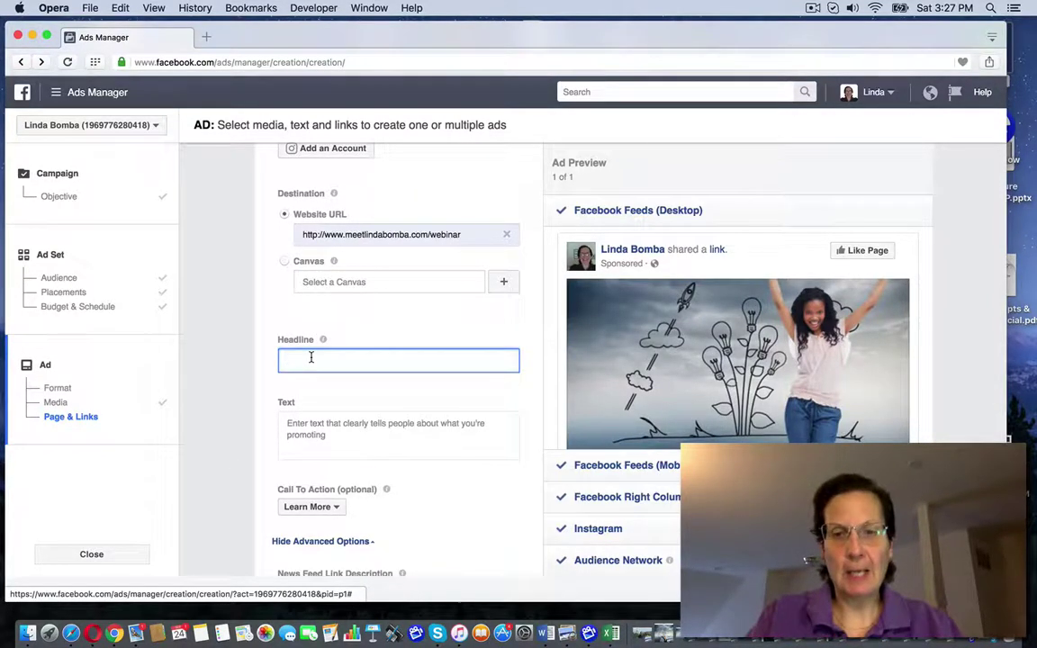
type("How To")
left_click(324, 422)
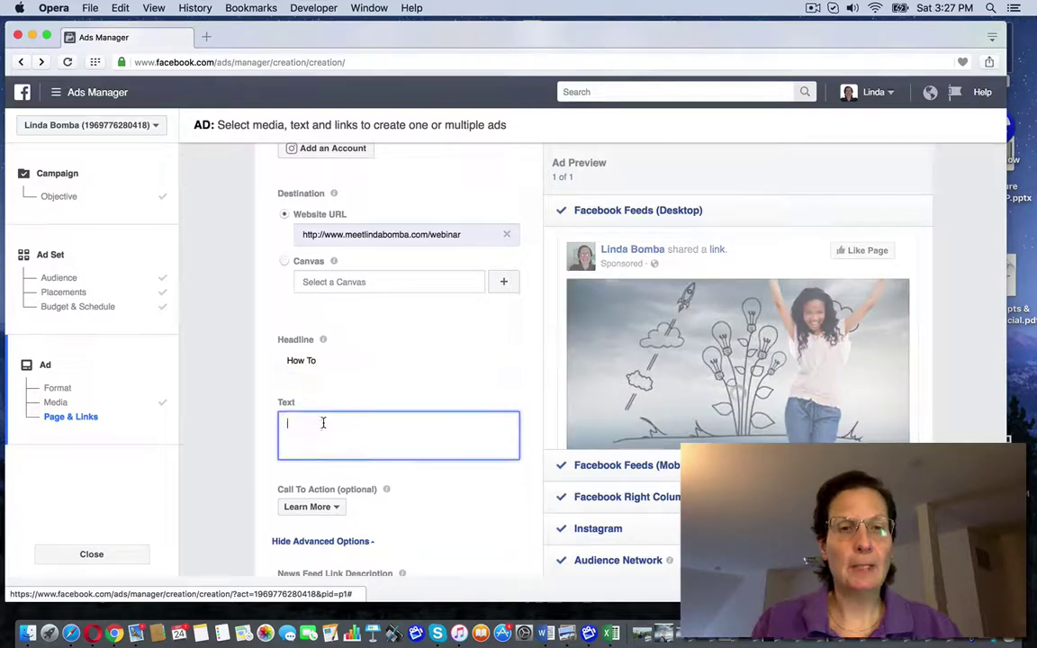
type("Learn")
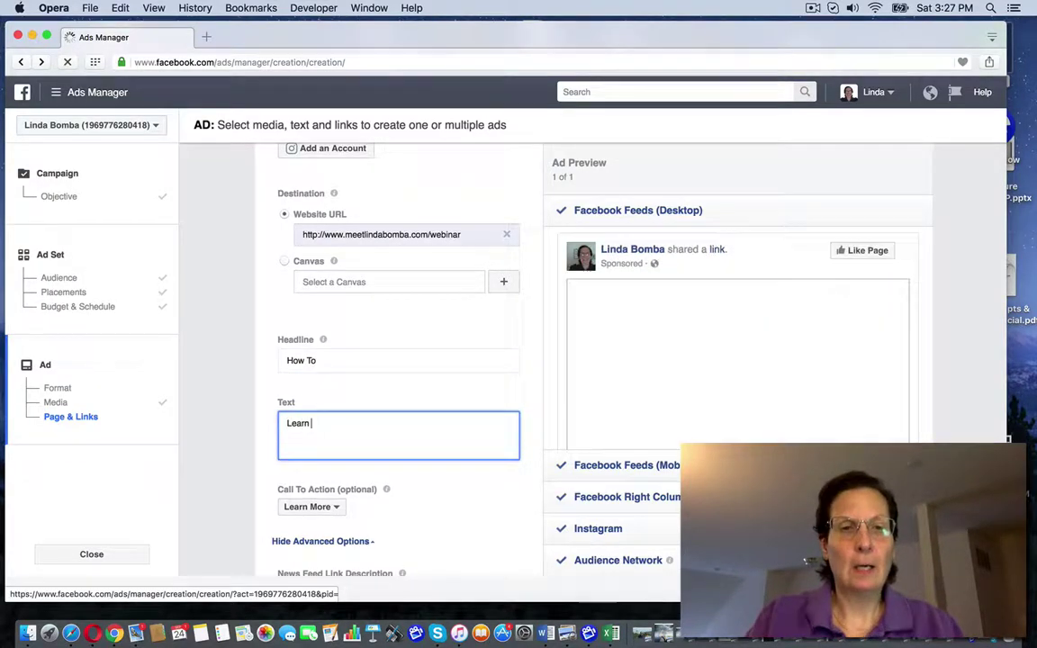
left_click(246, 487)
- Add the News Feed link description 'description'
scroll(246, 487, "down", 2)
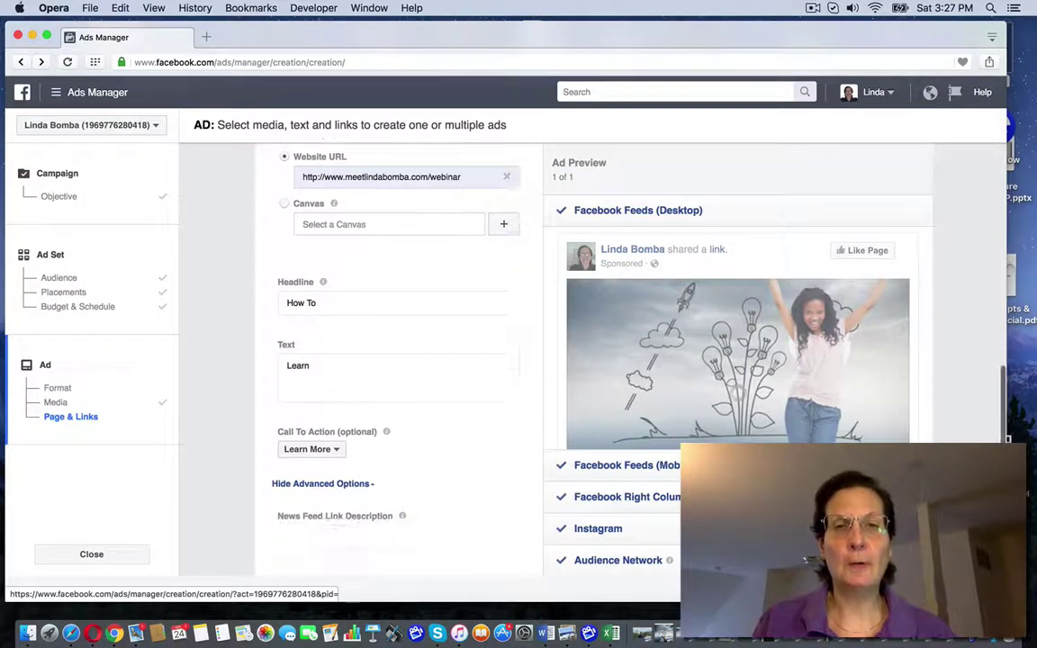
scroll(270, 478, "down", 2)
left_click(297, 465)
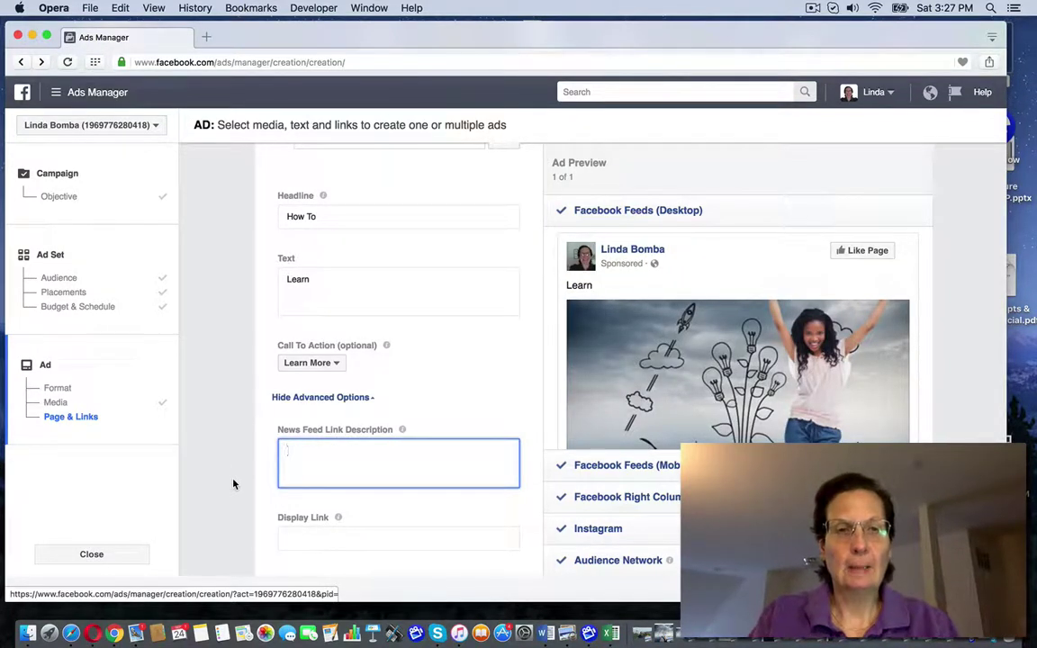
type("description")
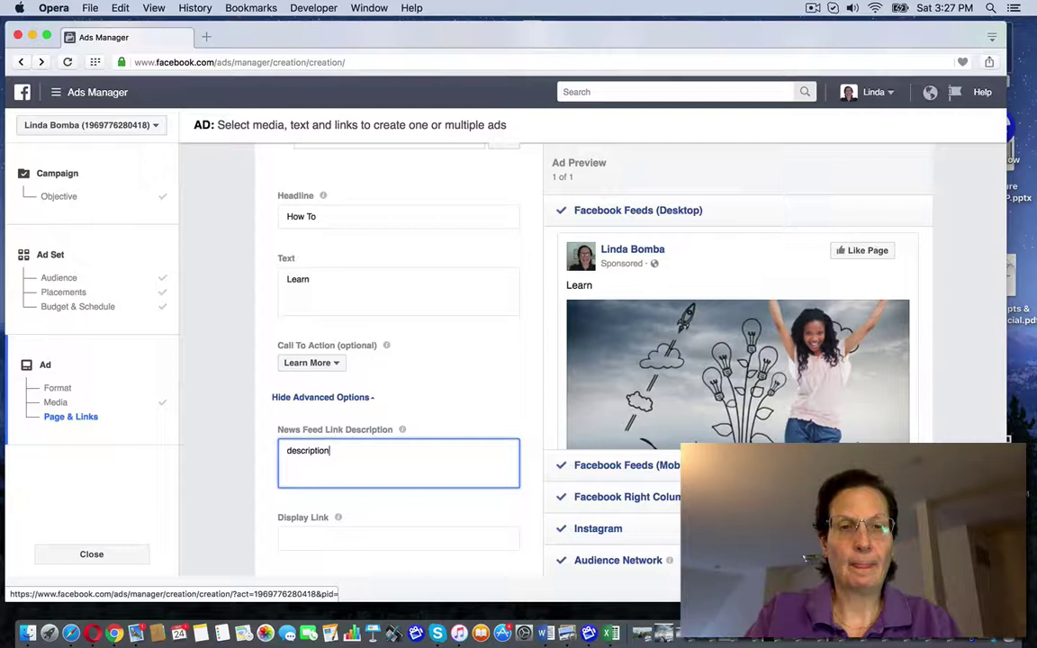
left_click(199, 466)
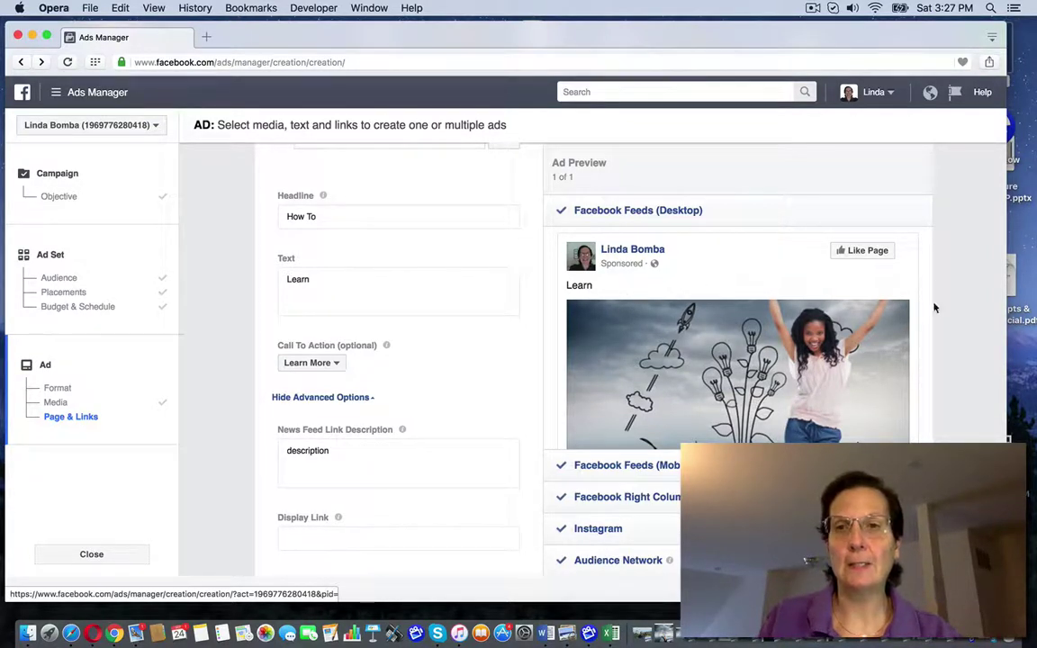
scroll(938, 312, "down", 1)
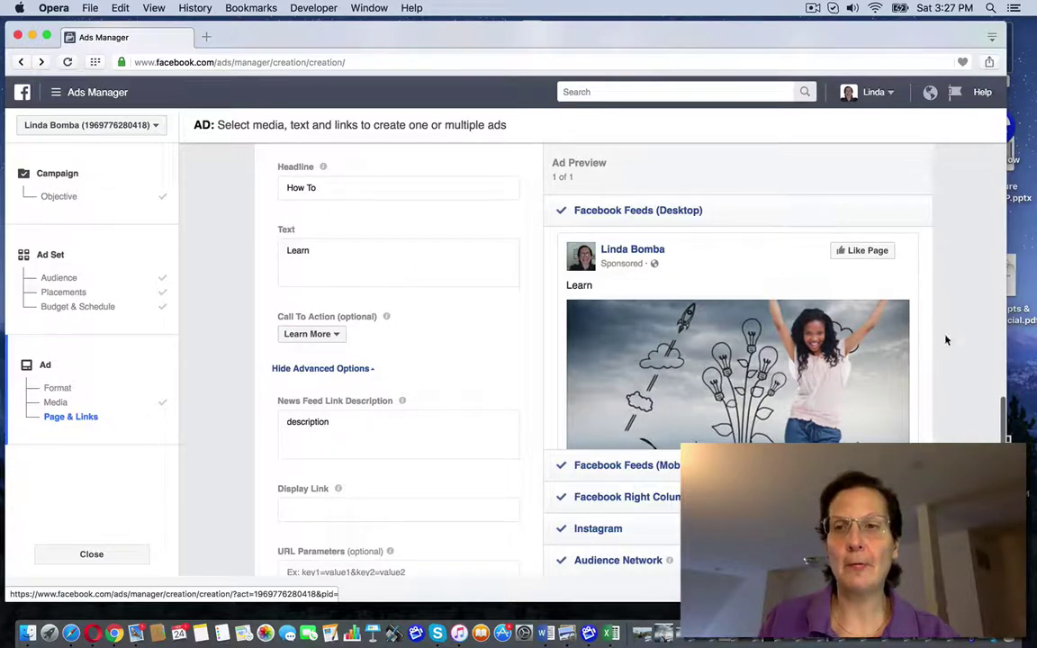
scroll(946, 341, "down", 1)
- Choose 'Track all conversions from my Facebook pixel' under Pixel Tracking
scroll(945, 341, "down", 5)
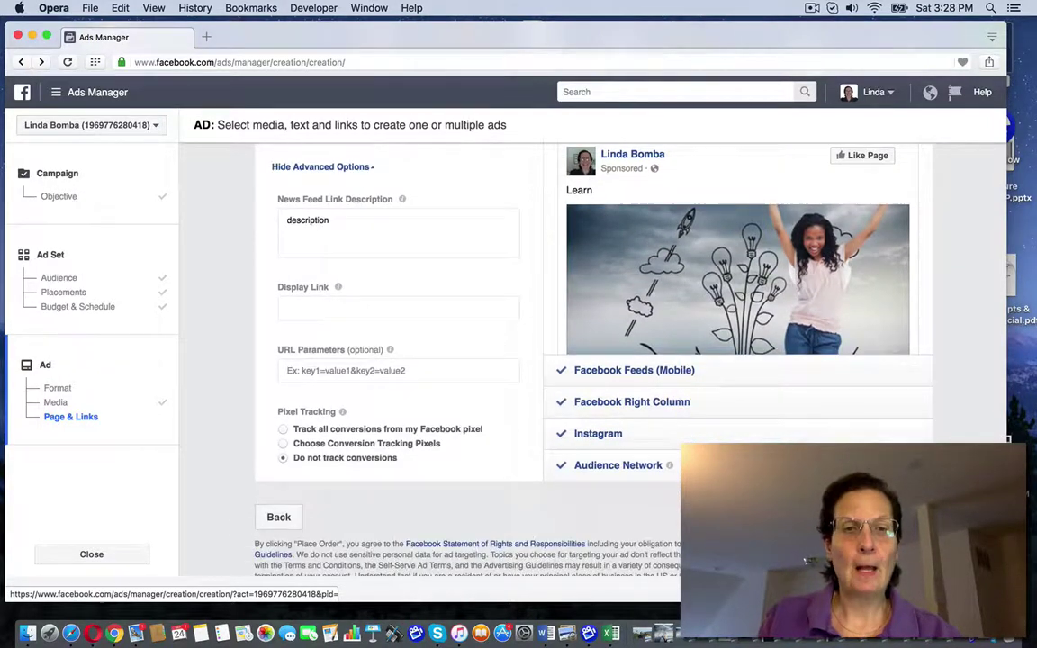
left_click(283, 429)
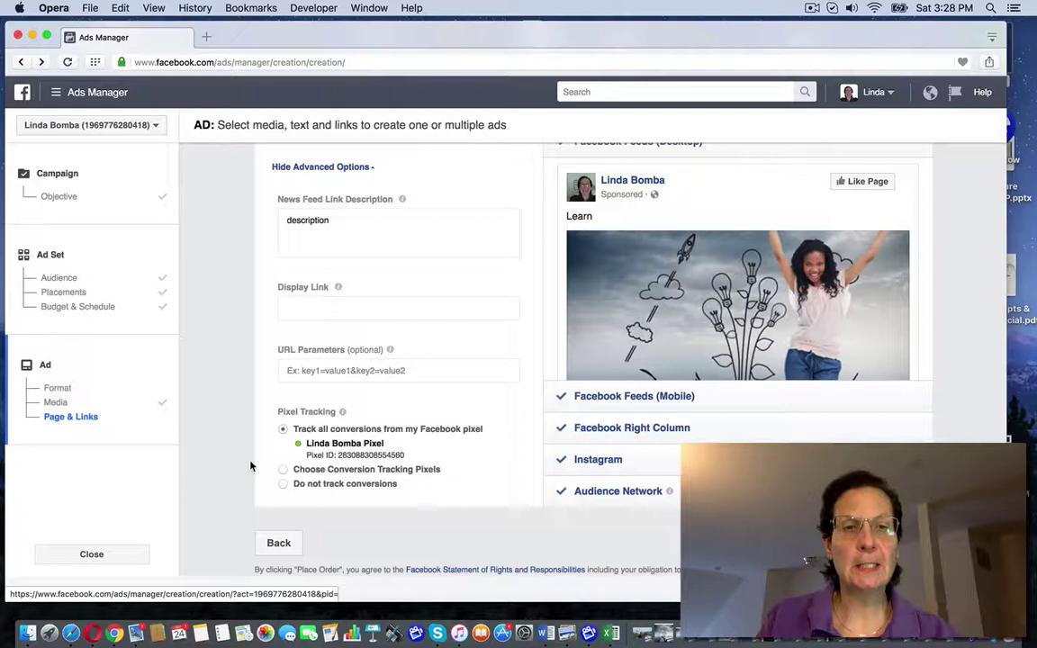